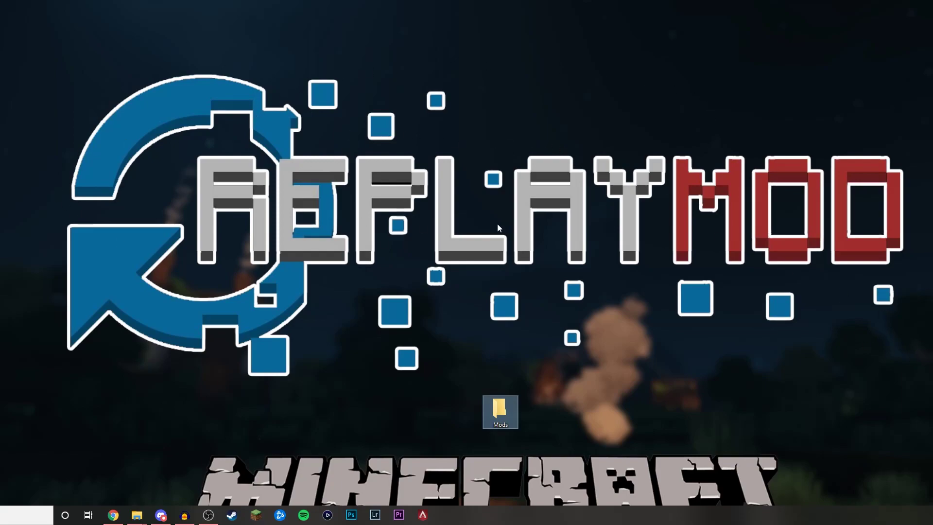
Switch to the browser and locate the Replay Mod v2.6.3 download for Minecraft 1.18.1 + 1.18.
left_click_drag(693, 113, 468, 268)
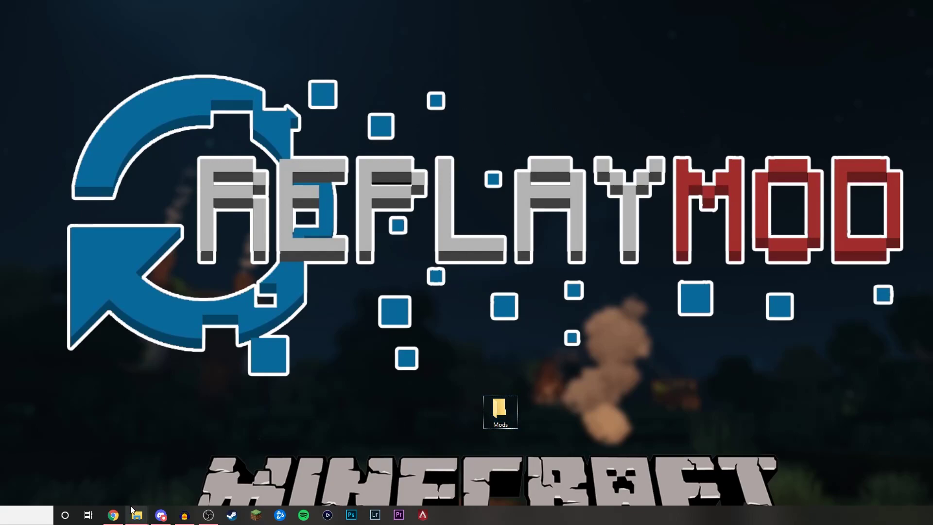
left_click(113, 515)
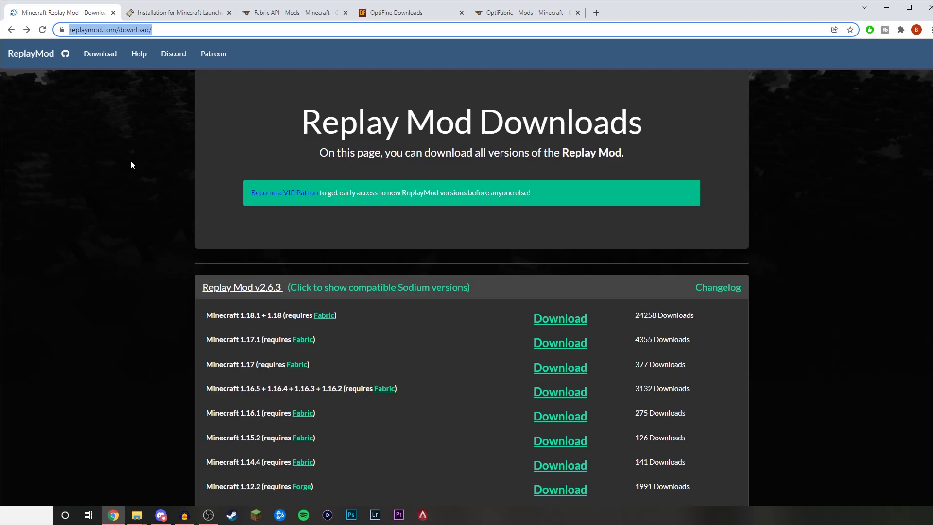
left_click(239, 178)
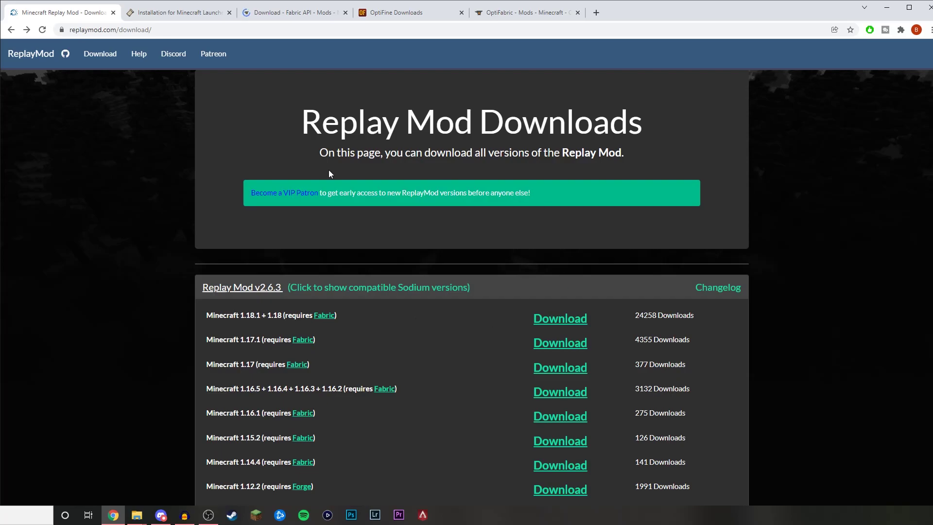
left_click(554, 317)
View the Fabric installer's Windows download and the Fabric API download page on CurseForge.
left_click(170, 15)
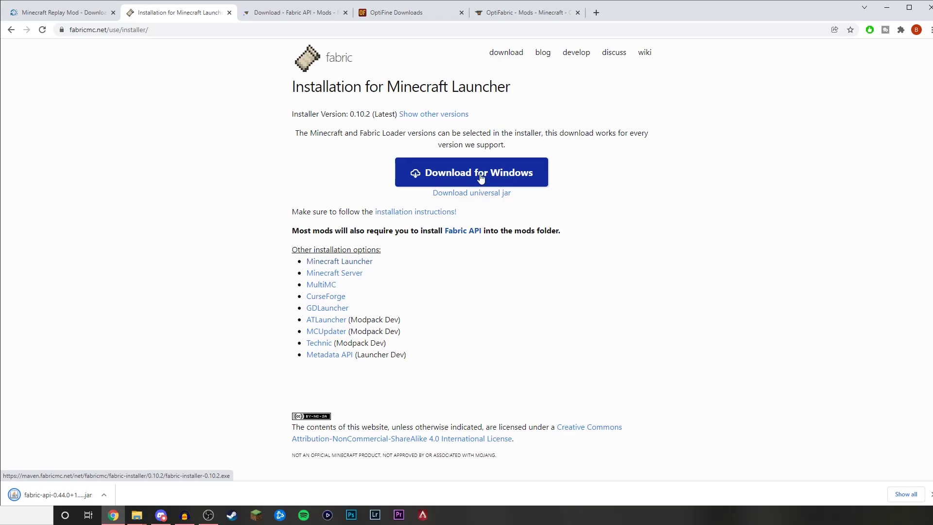
left_click(309, 13)
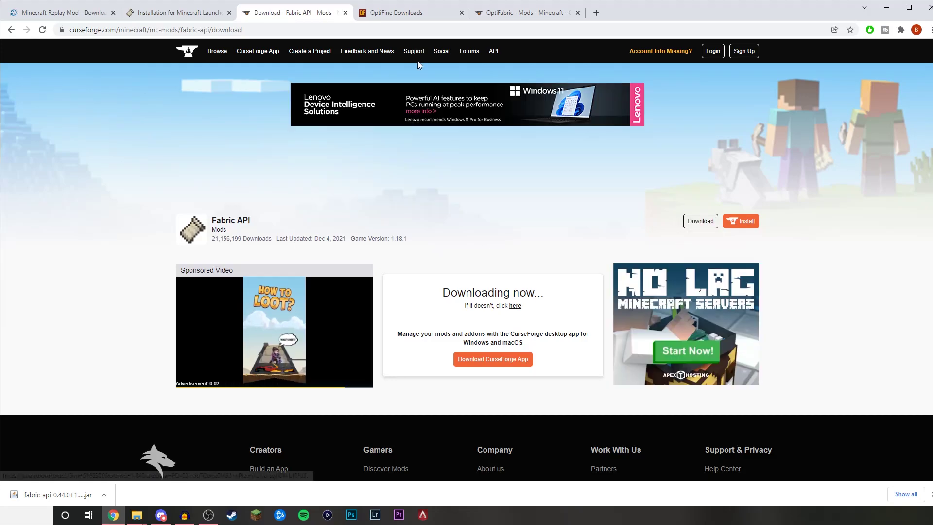
Show the OptiFine preview versions for Minecraft 1.18.1 and highlight the HD U H5 pre2 release.
left_click(371, 13)
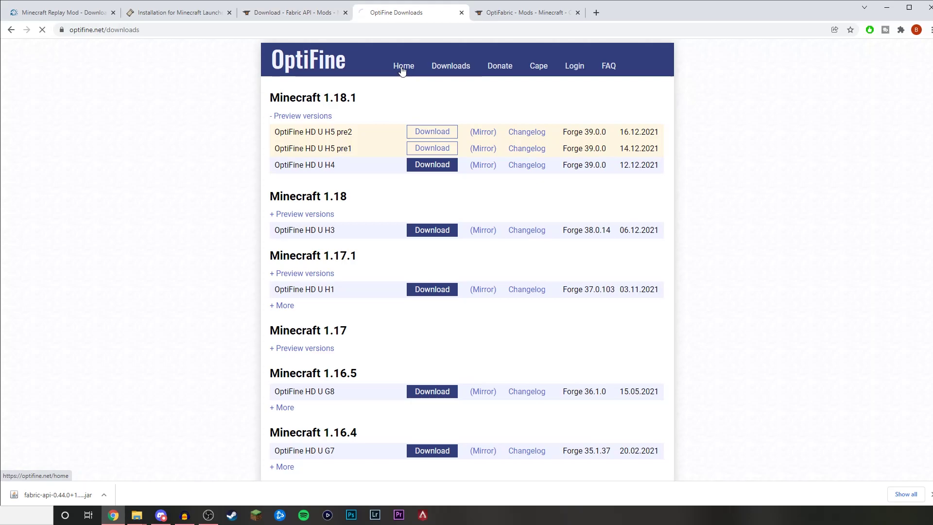
left_click(443, 67)
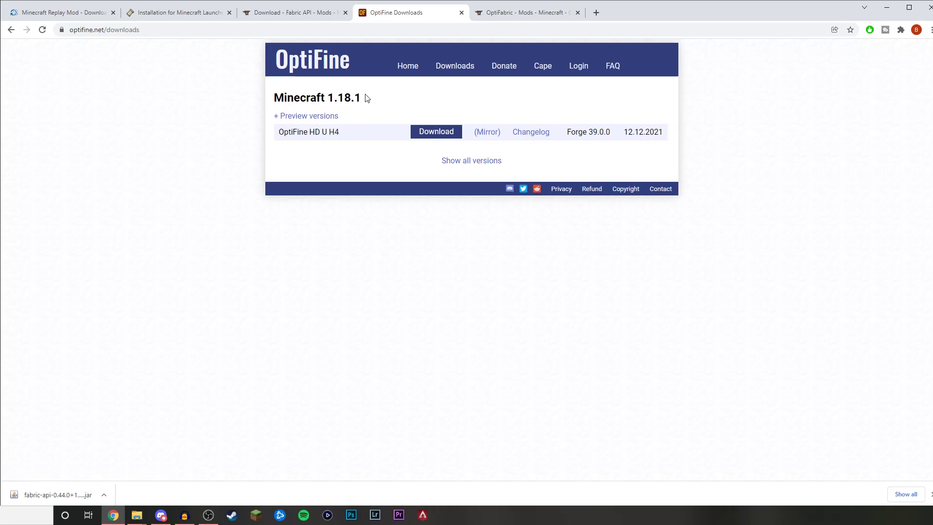
left_click_drag(368, 99, 331, 98)
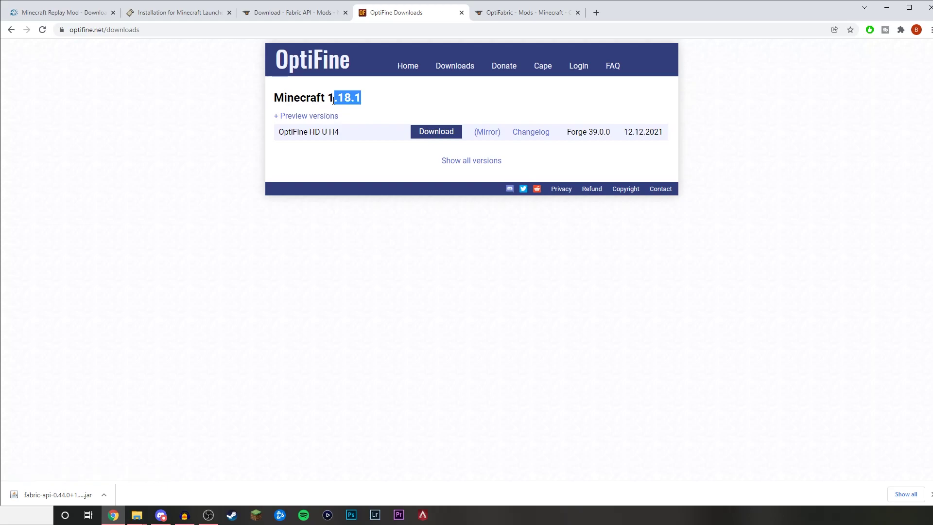
left_click(300, 119)
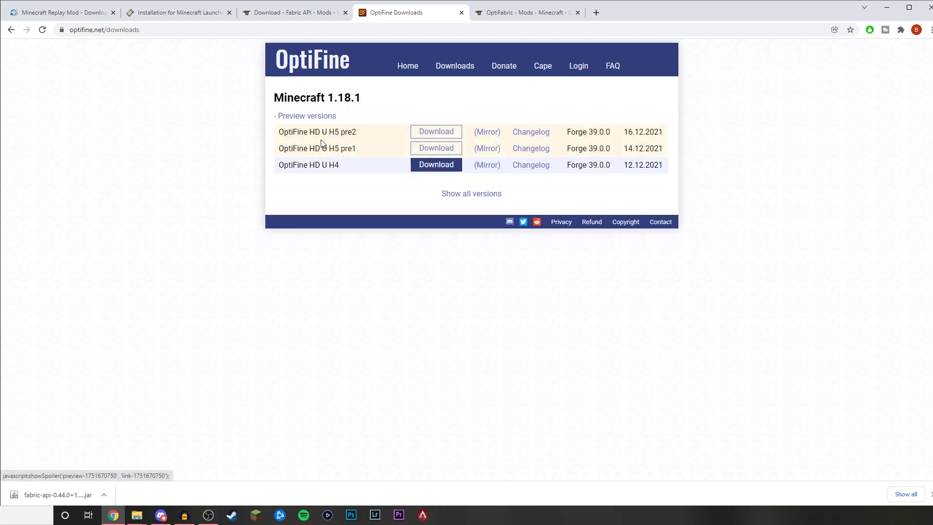
left_click_drag(358, 132, 330, 134)
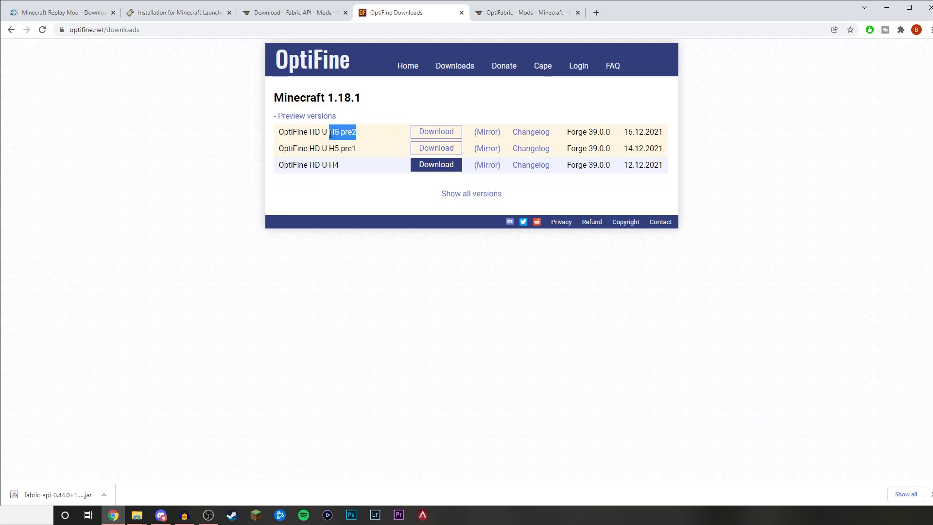
left_click(238, 154)
left_click_drag(360, 97, 329, 100)
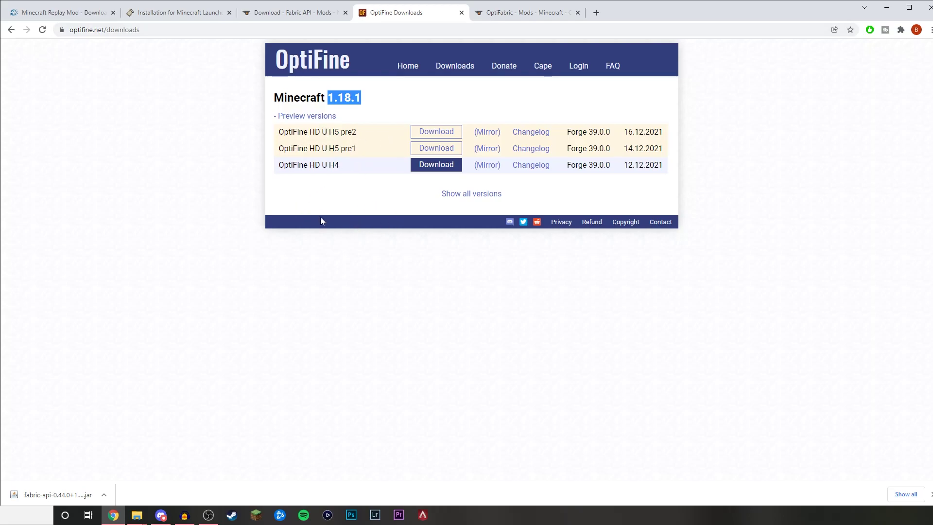
left_click_drag(361, 136, 329, 137)
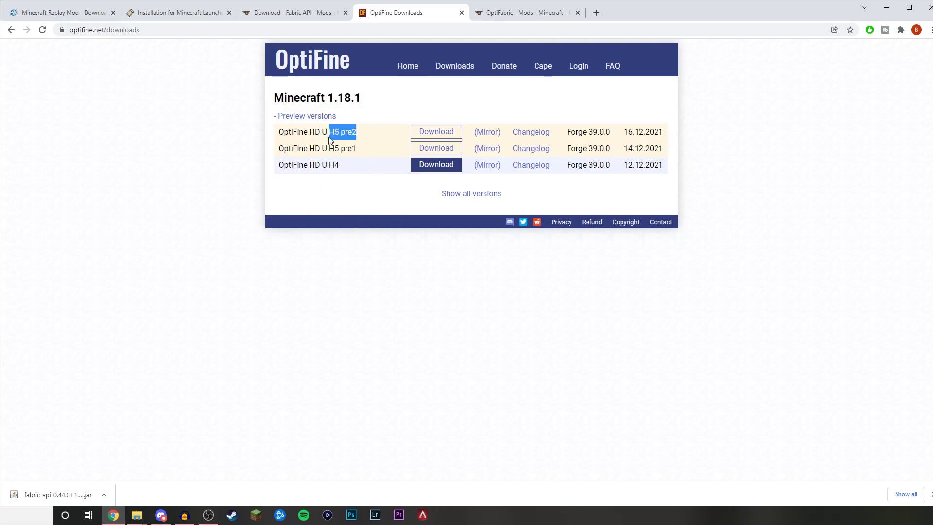
left_click(232, 230)
View the OptiFabric mod page on CurseForge, highlight the mod's name and minimize the browser.
left_click(500, 11)
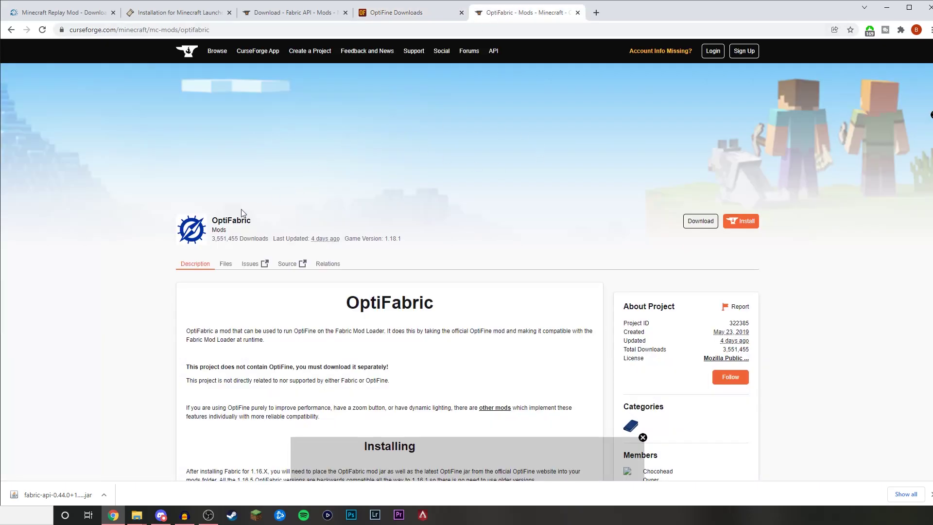
left_click_drag(252, 225, 212, 222)
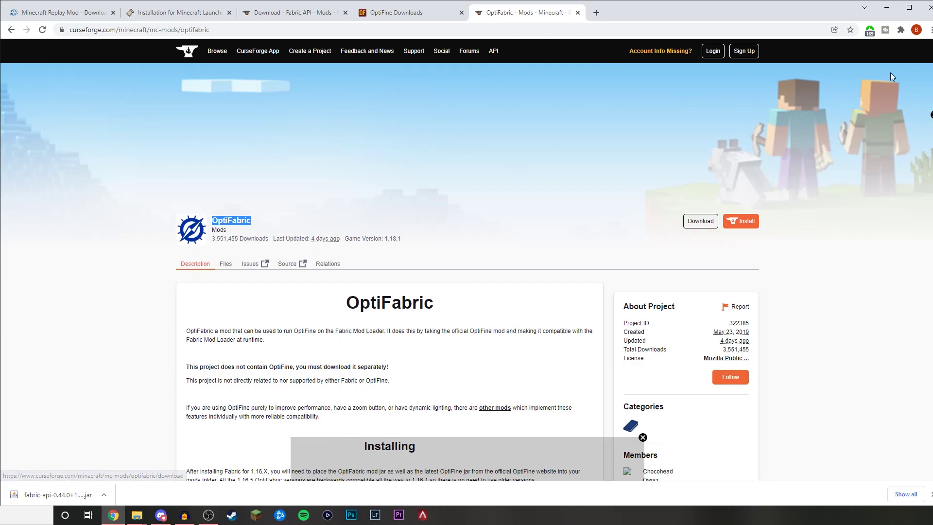
left_click(887, 8)
Show the desktop Mods folder and the Downloads folder side by side to review the downloaded mod files.
double_click(501, 409)
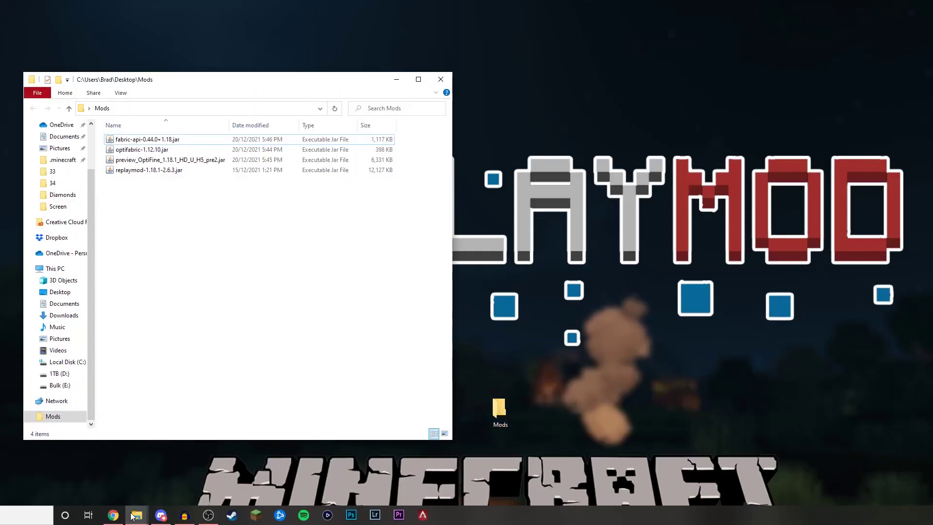
mouse_move(137, 516)
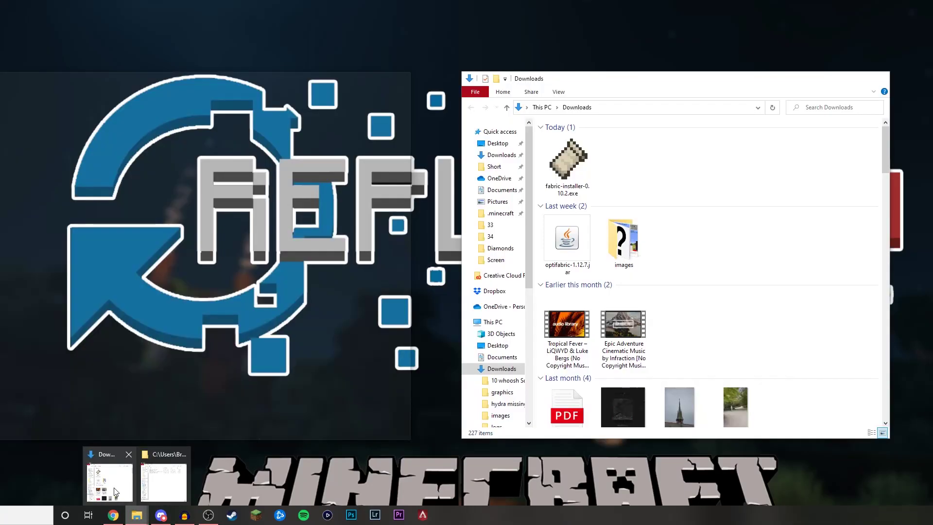
left_click(110, 481)
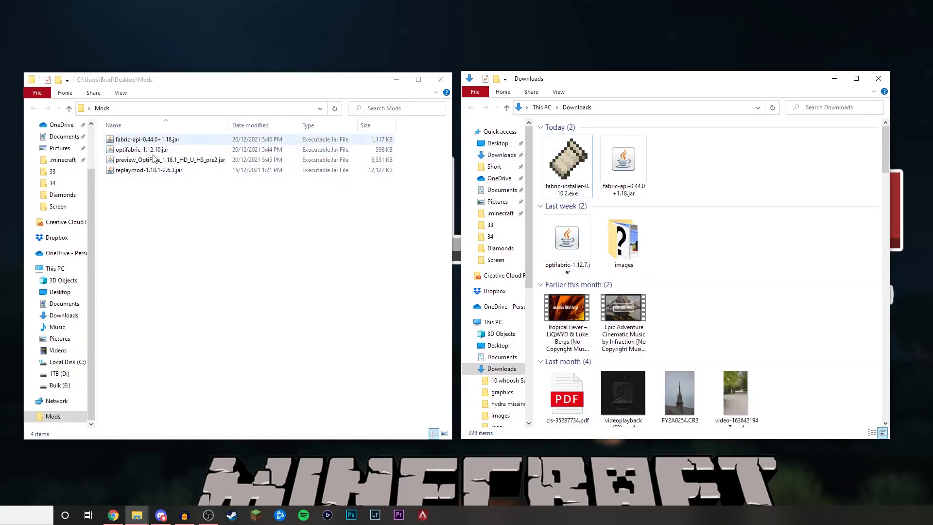
left_click_drag(149, 197, 141, 127)
left_click(266, 290)
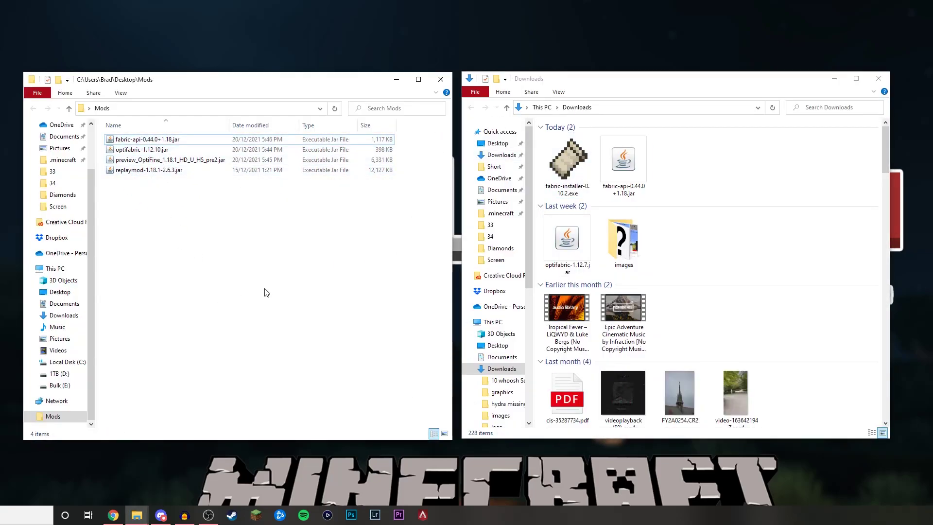
Run fabric-installer-0.10.2.exe, select Minecraft version 1.18.1 for the client, and close the installer.
double_click(567, 161)
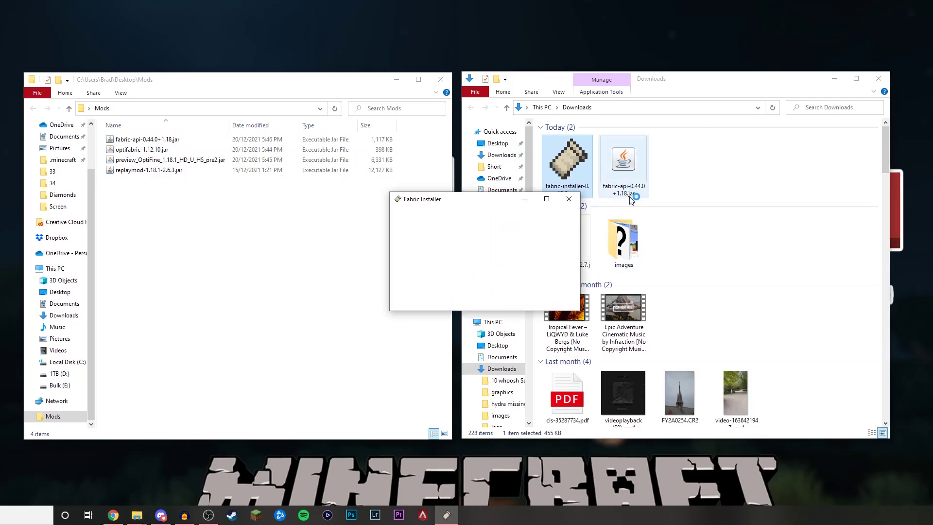
left_click(488, 227)
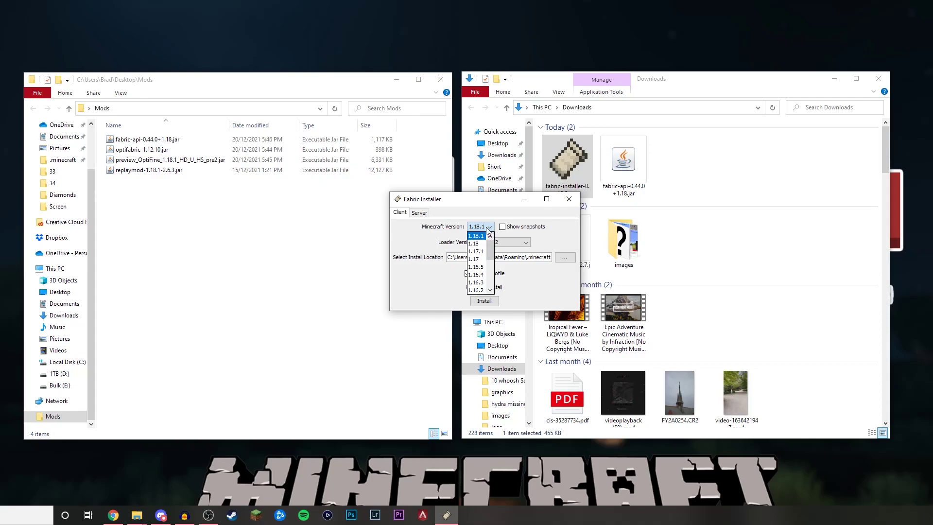
left_click(487, 228)
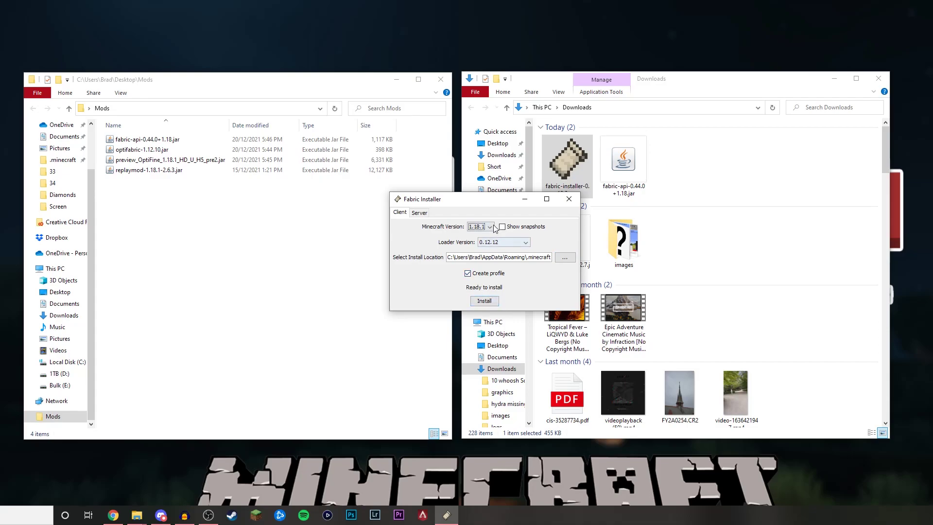
left_click(493, 227)
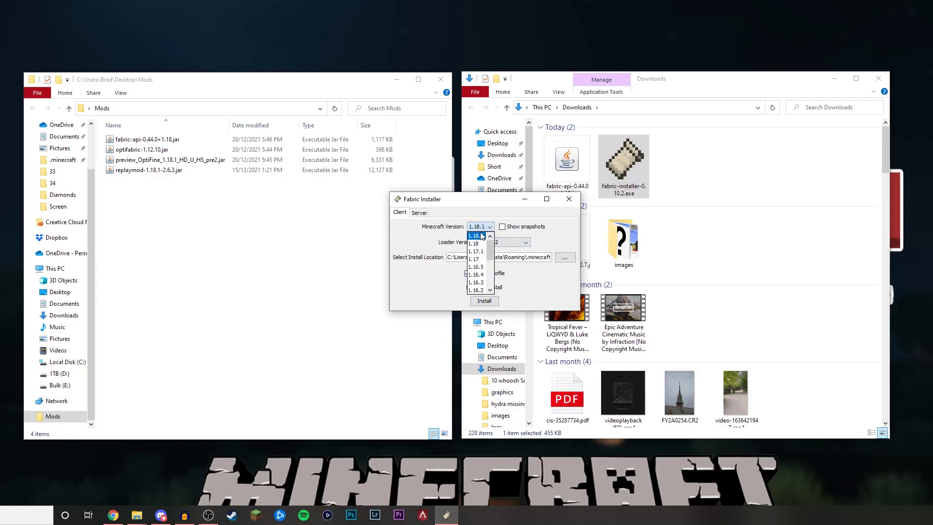
left_click(481, 236)
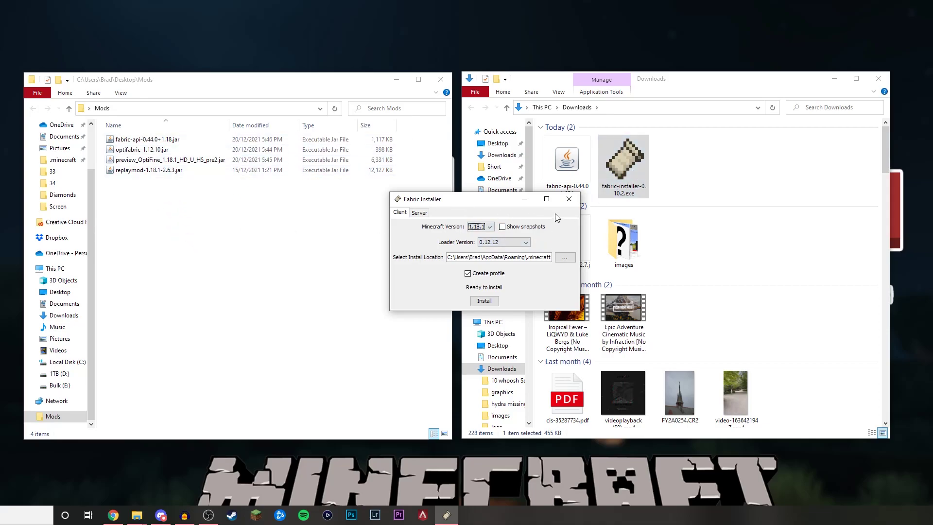
left_click(568, 200)
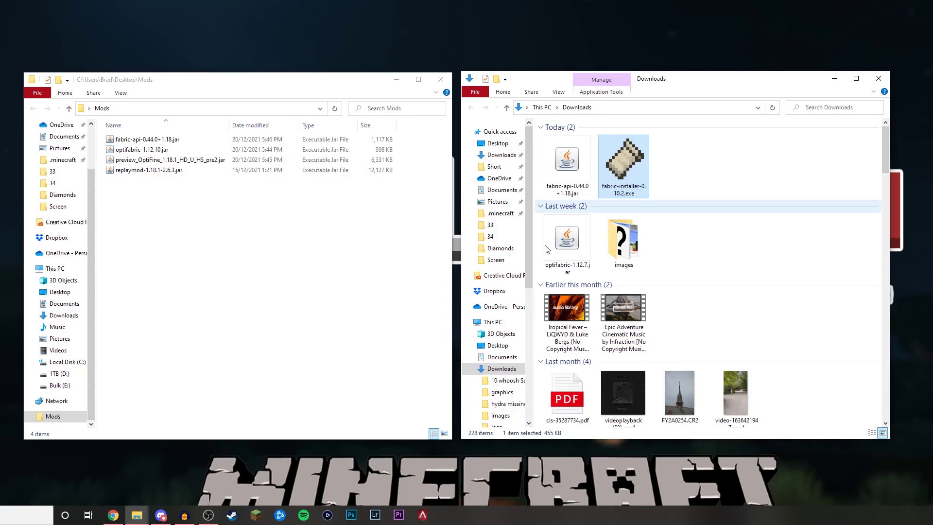
Start the Minecraft Launcher and list the Java Edition versions to find fabric-loader-1.18.1.
left_click(256, 515)
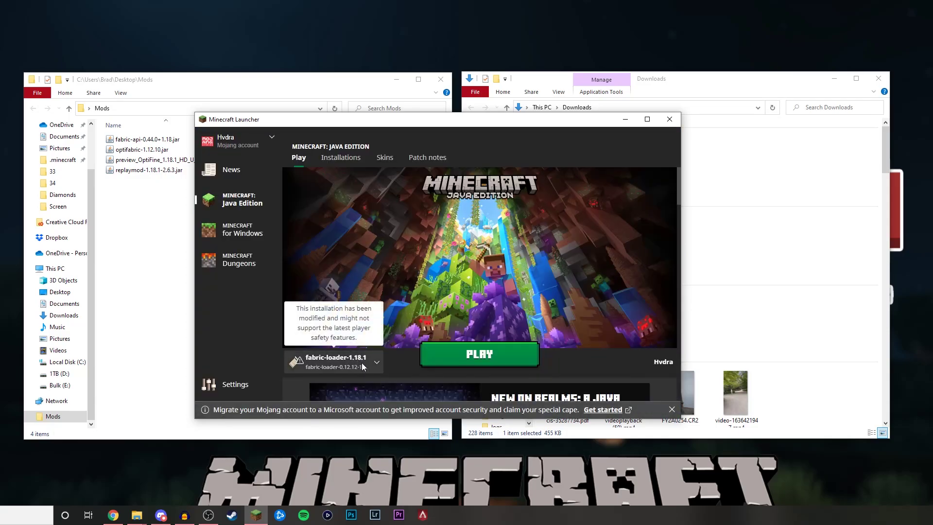
left_click(346, 364)
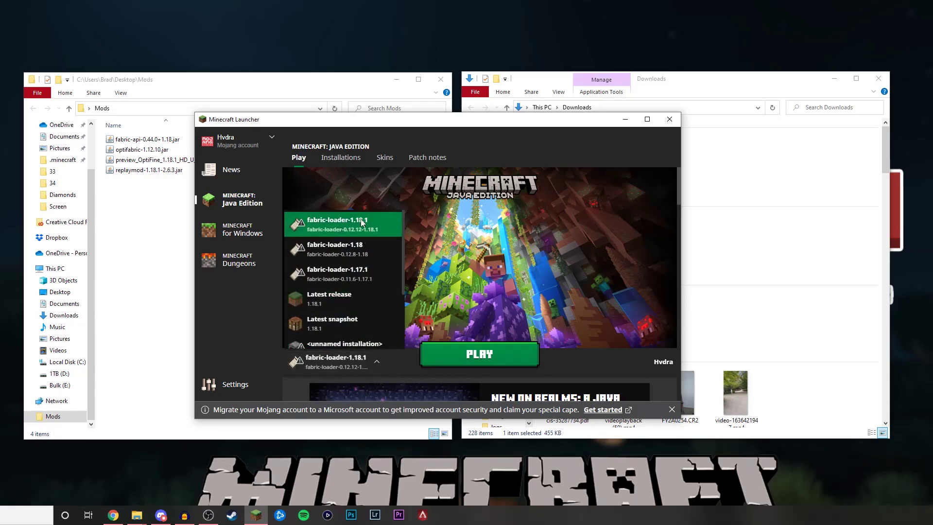
Edit the fabric-loader-1.18.1 installation, examine the -Xmx memory allocation in its JVM arguments, and save the installation.
left_click(346, 160)
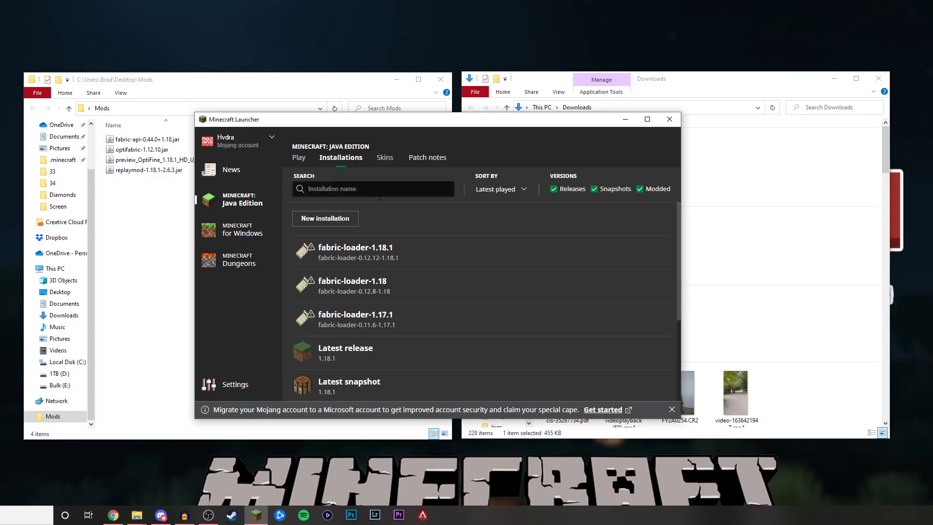
mouse_move(526, 254)
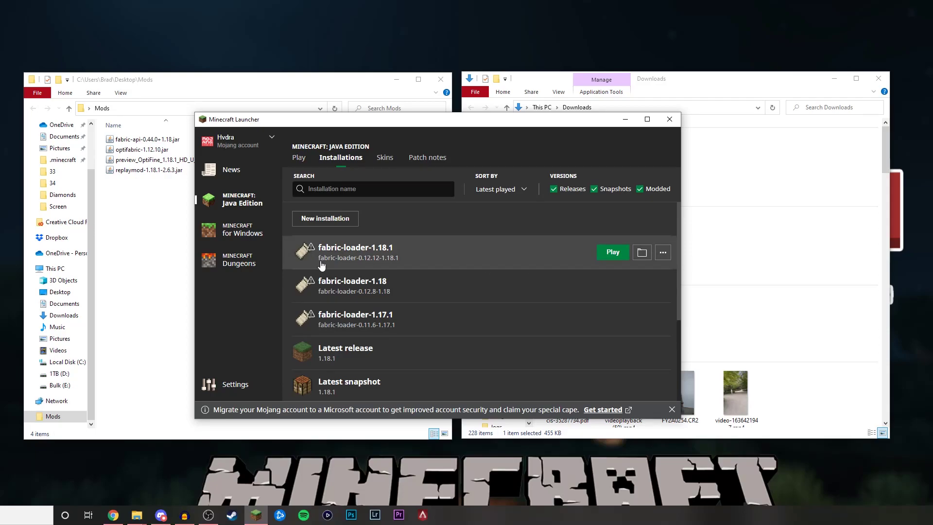
left_click(659, 253)
left_click(642, 275)
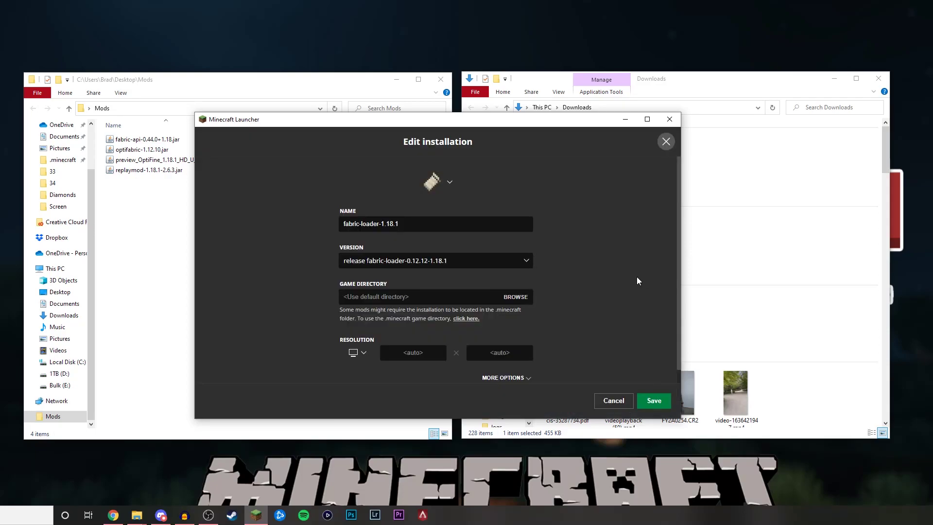
left_click(504, 377)
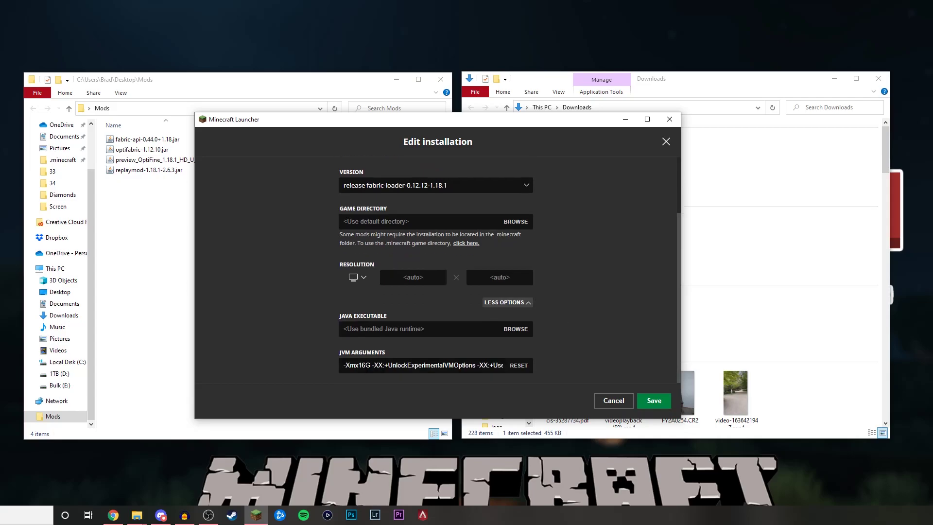
left_click(361, 365)
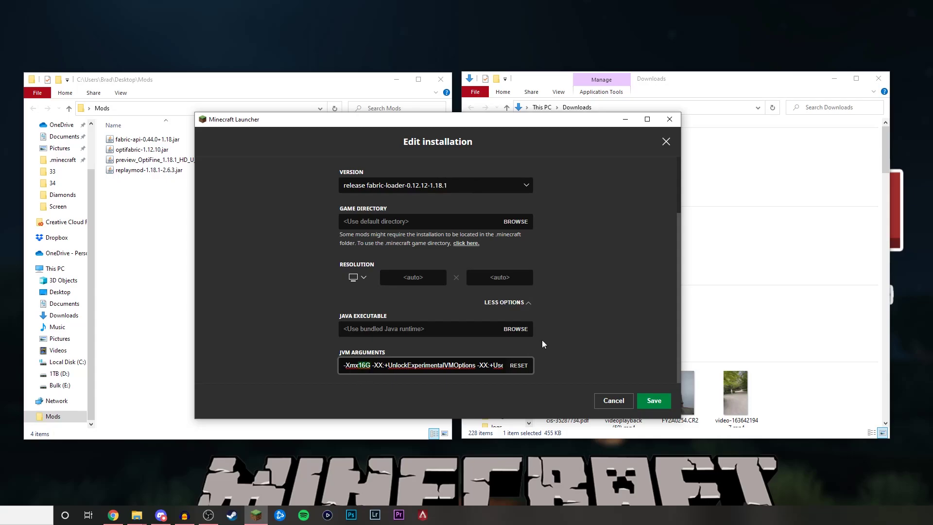
left_click(630, 335)
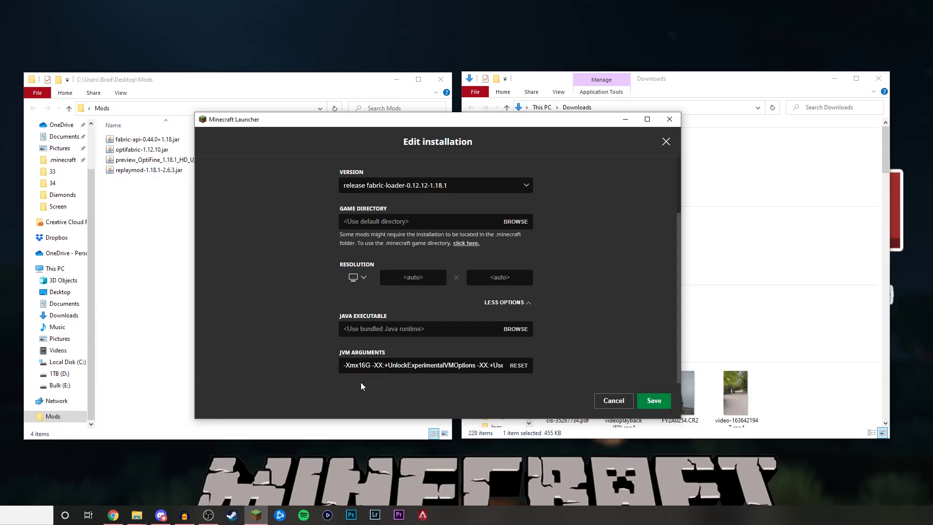
left_click(659, 404)
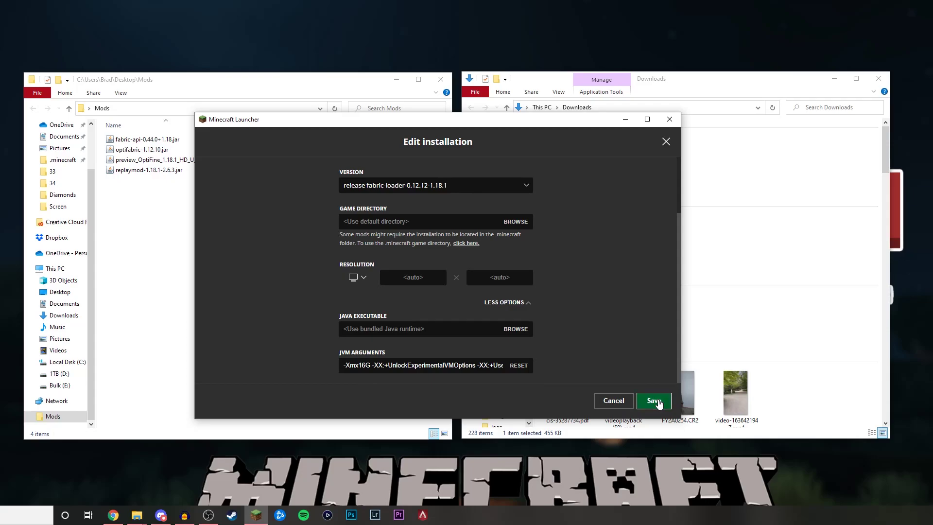
Return the launcher to the Java Edition Play page and open the .minecraft folder inside %appdata%.
left_click(300, 161)
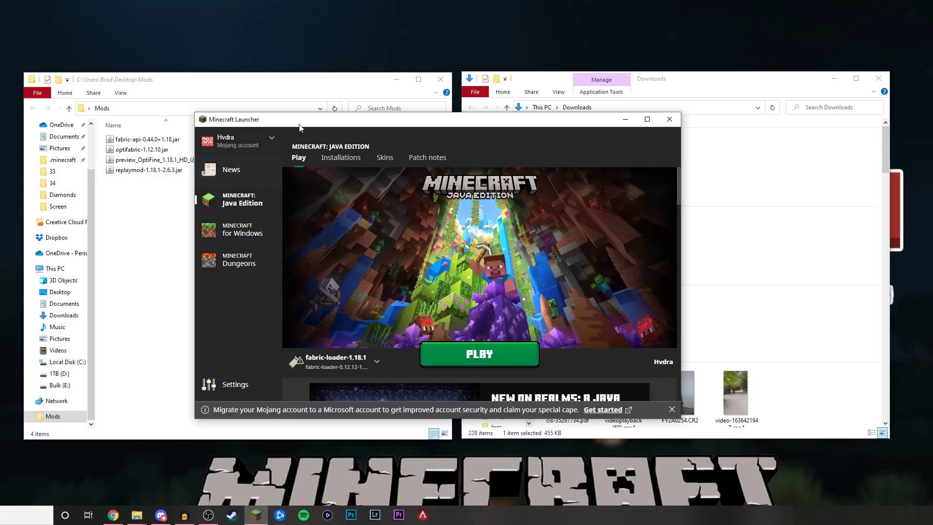
mouse_move(136, 519)
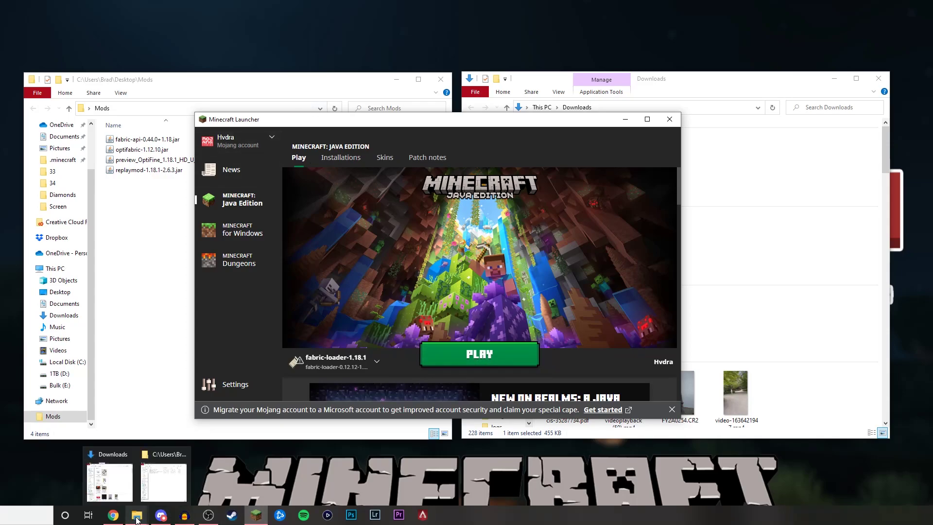
left_click(10, 516)
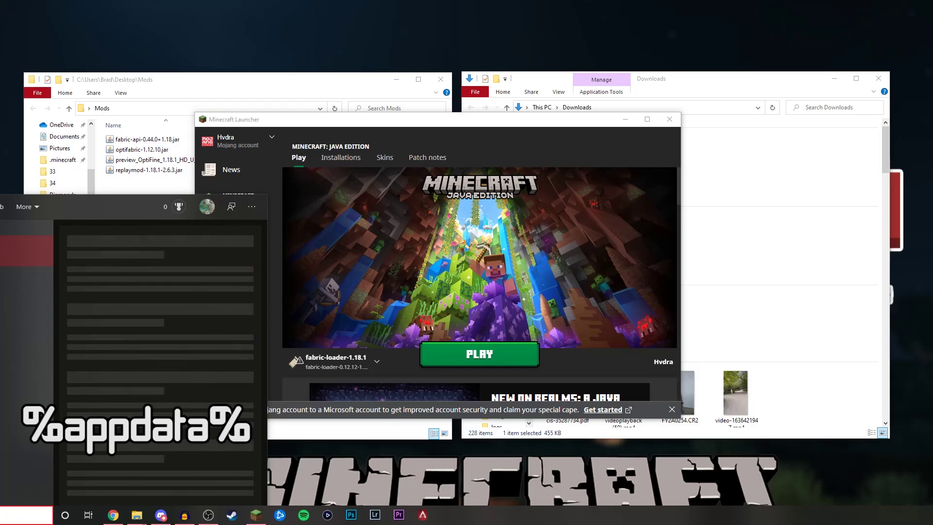
key("Return")
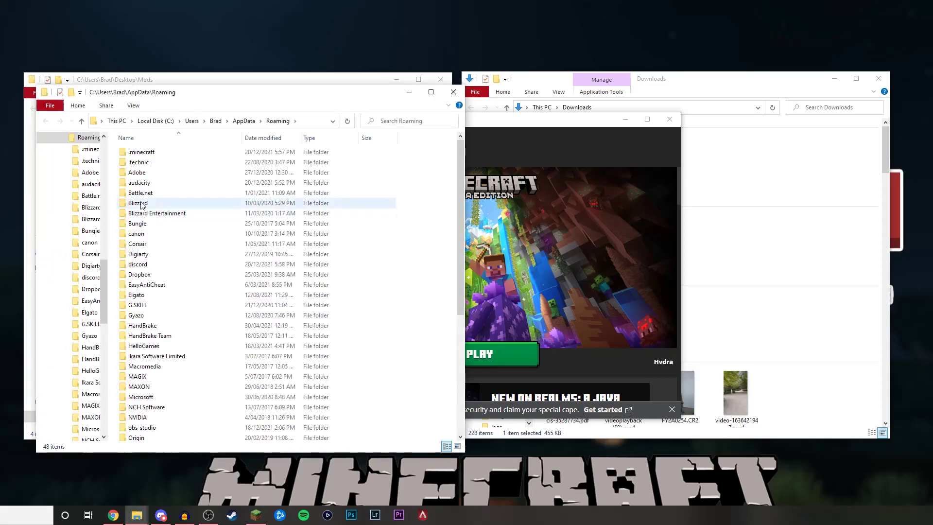
double_click(153, 154)
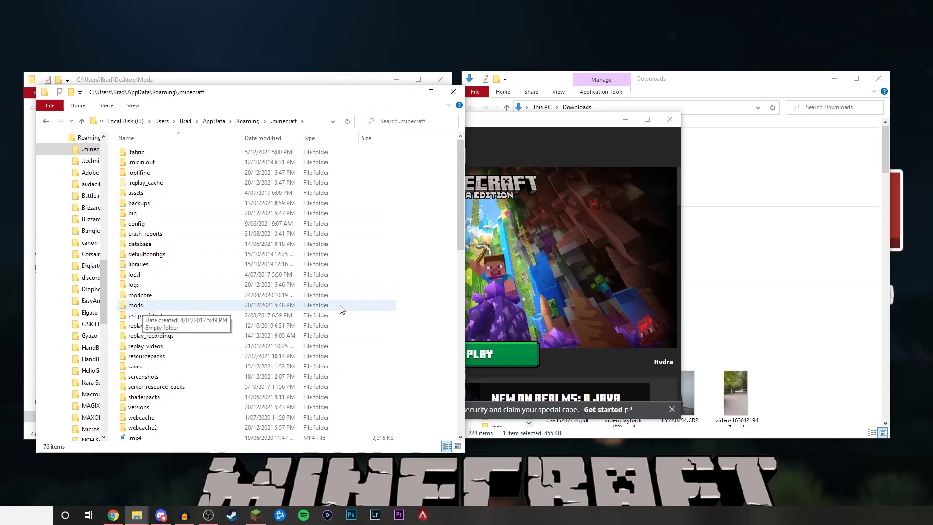
Try to create a new folder for mods inside the .minecraft folder.
right_click(404, 305)
mouse_move(476, 420)
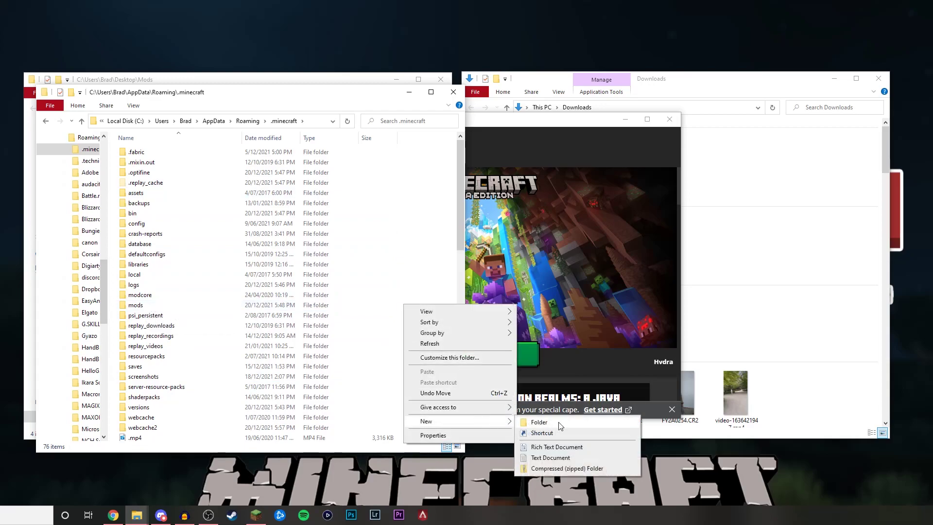
left_click(539, 421)
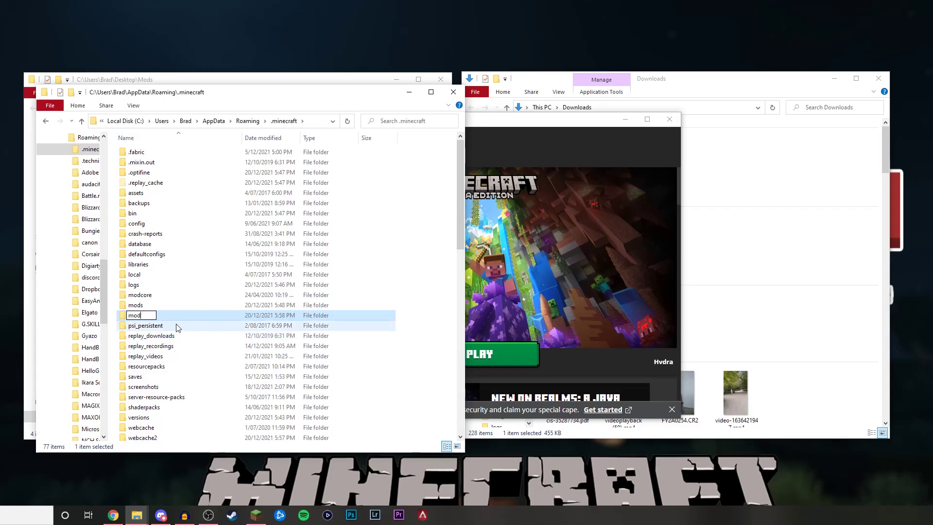
Open the existing mods folder in .minecraft and move all four jar files from the desktop Mods folder into it.
double_click(143, 306)
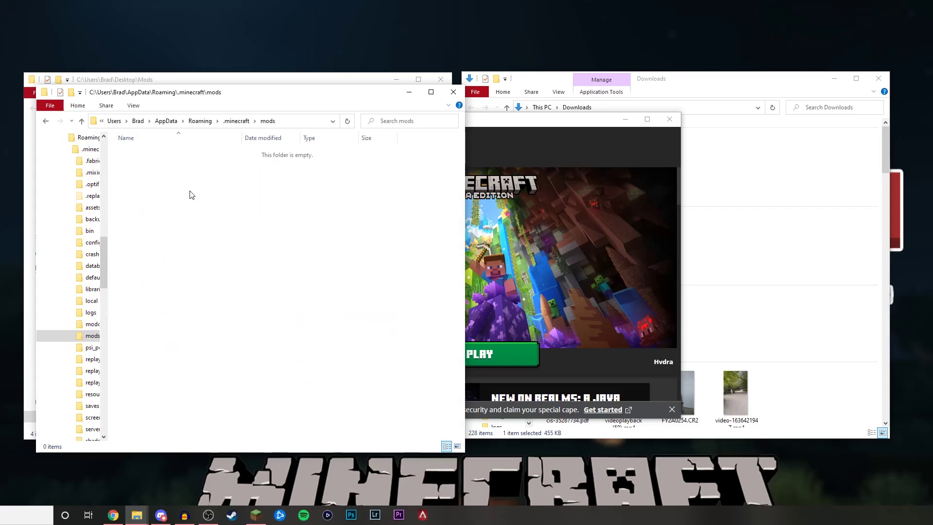
left_click_drag(253, 87, 284, 178)
left_click(244, 81)
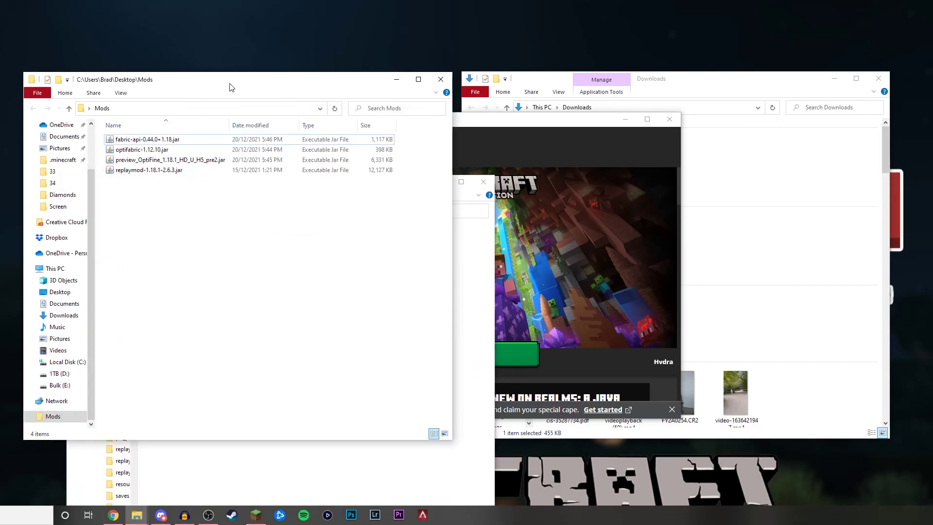
left_click_drag(144, 136, 158, 206)
left_click_drag(146, 160, 176, 263)
Review the OptiFabric, OptiFine, Replay Mod and Fabric API files in the mods folder and close the three folder windows.
left_click(709, 74)
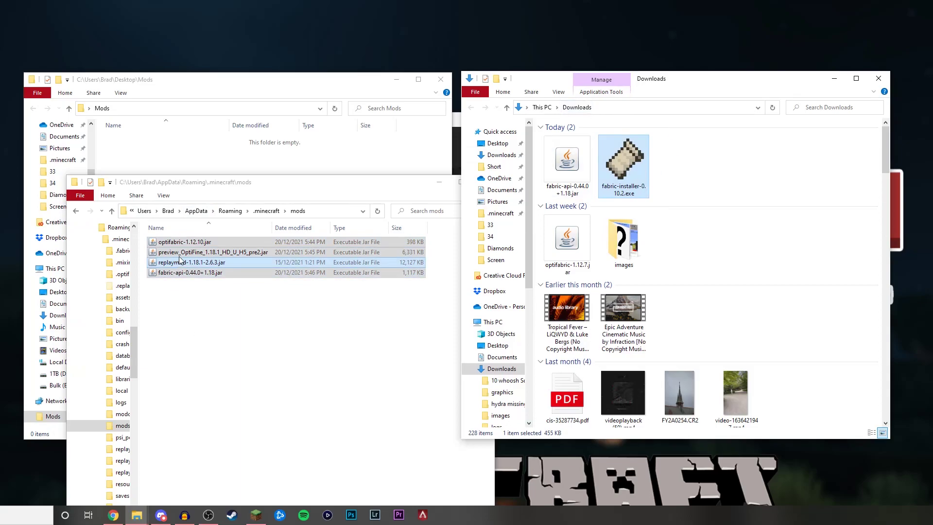
left_click(194, 242)
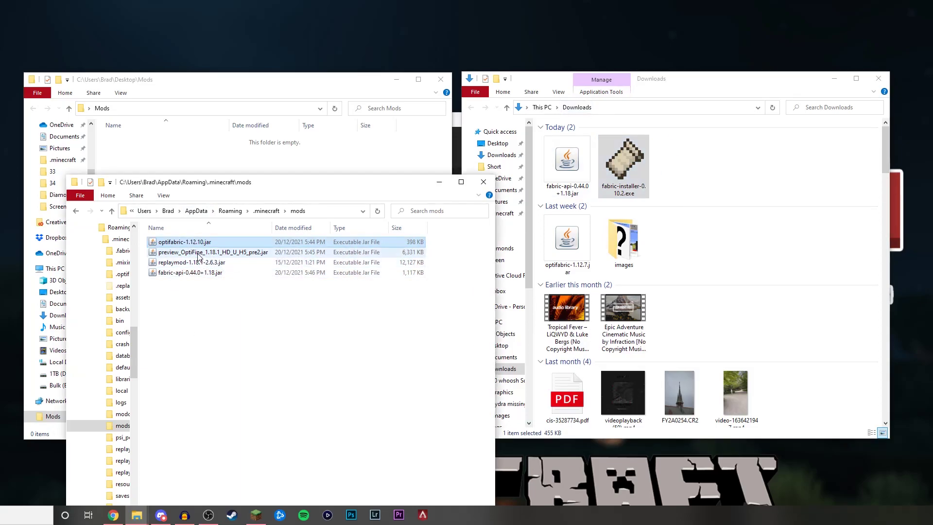
left_click(198, 252)
key("Down")
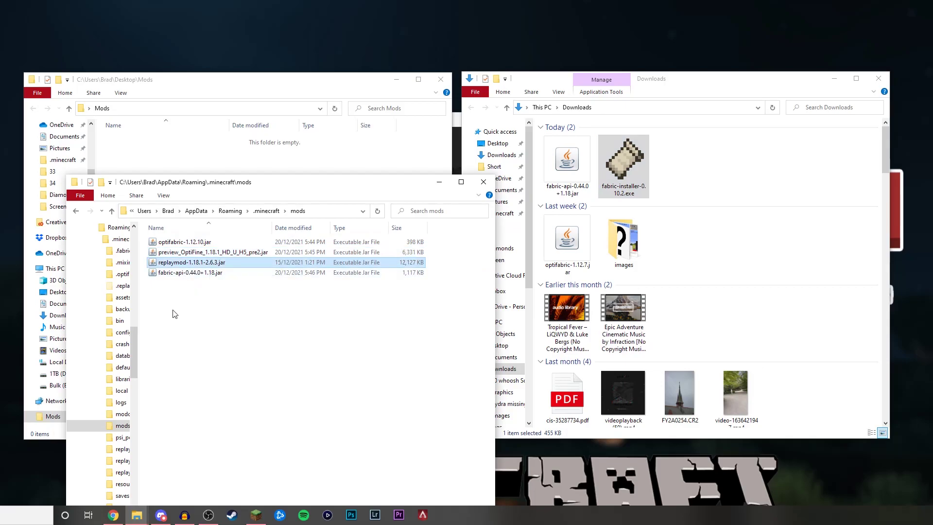
key("Down")
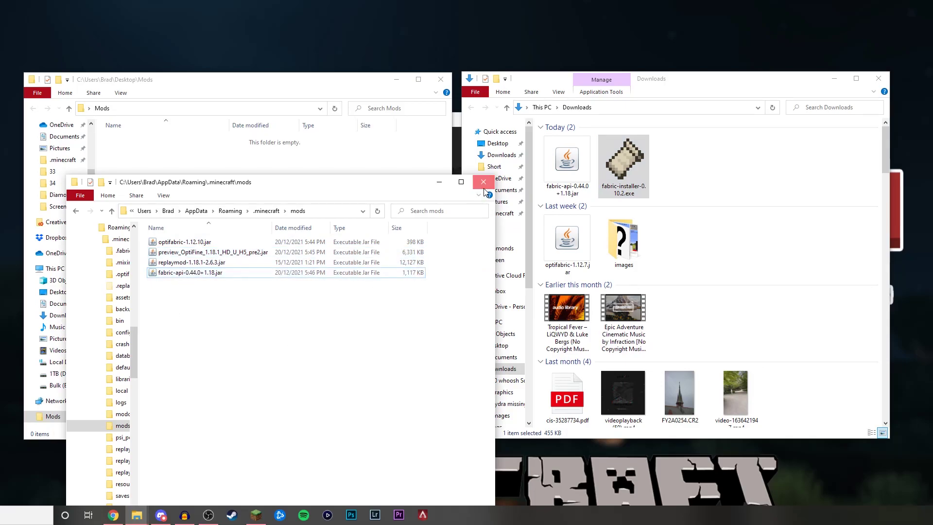
left_click(484, 183)
left_click(441, 79)
left_click(878, 79)
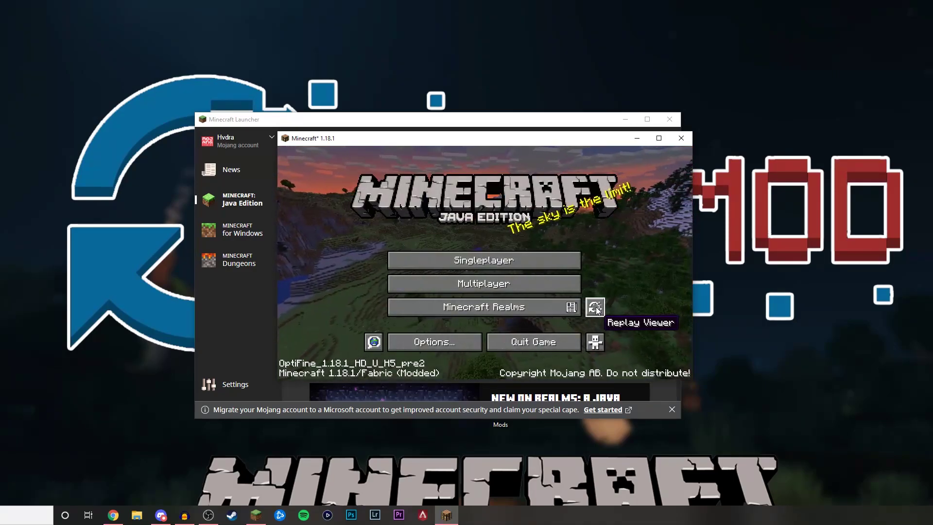
Browse the list of saved recordings in the Replay Viewer and return to the title screen.
left_click(596, 308)
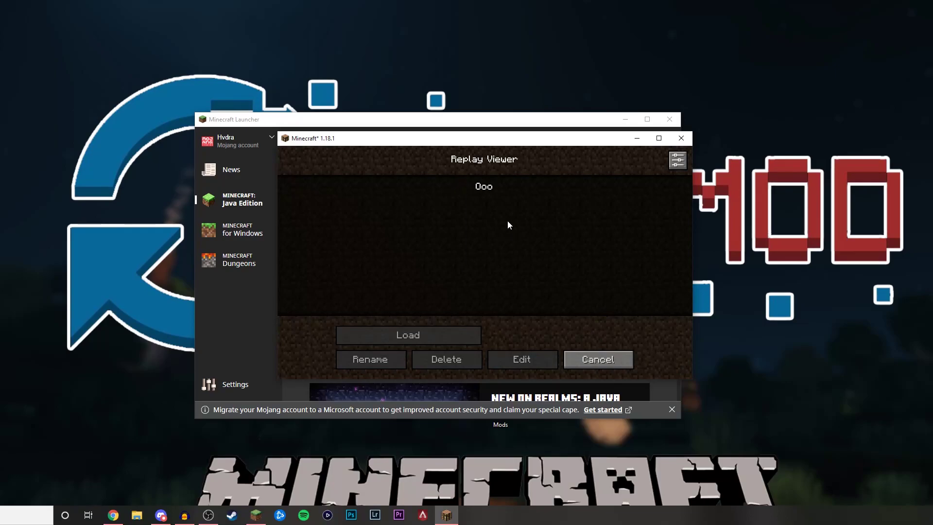
scroll(430, 291, "down", 2)
scroll(432, 264, "up", 2)
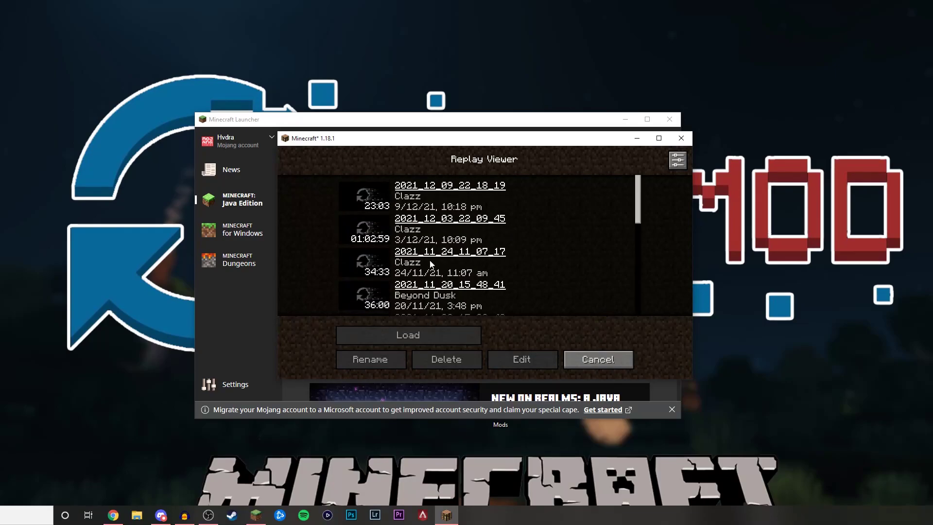
scroll(465, 216, "down", 5)
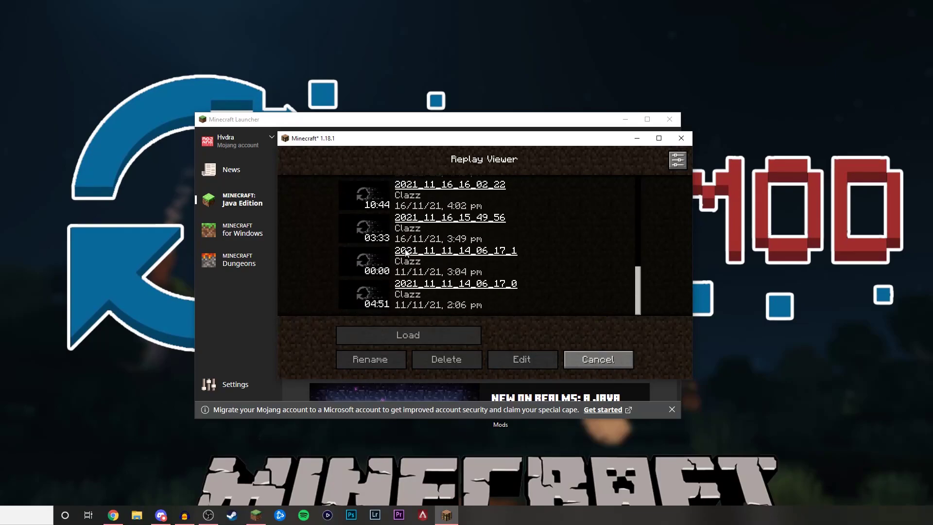
scroll(465, 217, "up", 4)
left_click(598, 359)
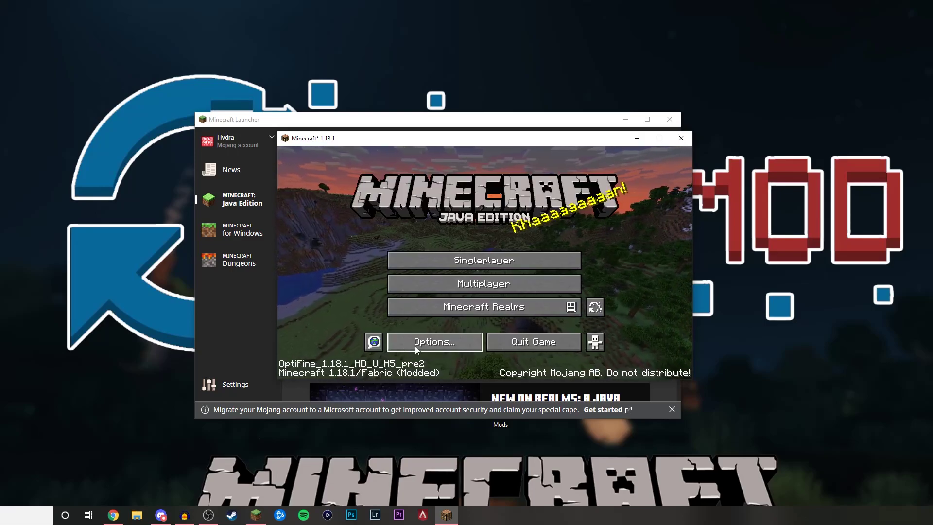
Load a singleplayer world from the world list and look around near the hot air balloon.
left_click(483, 262)
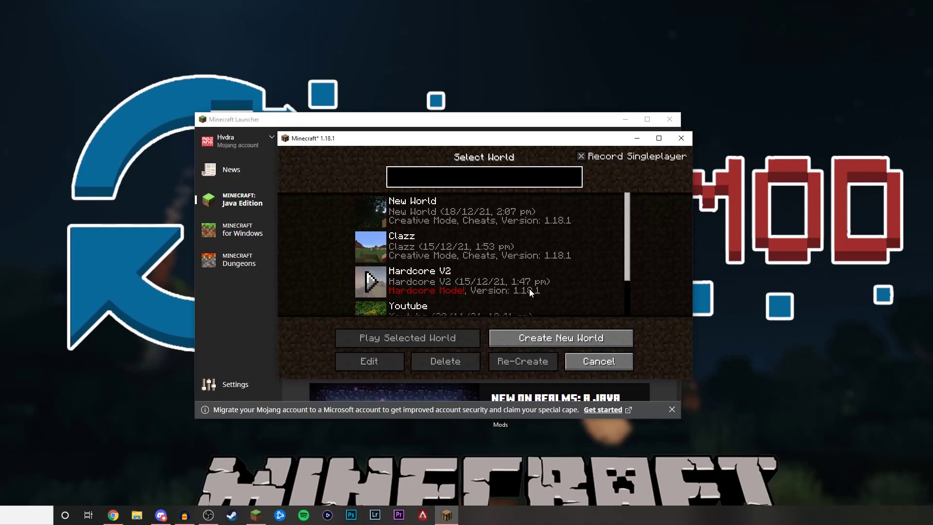
scroll(530, 289, "down", 1)
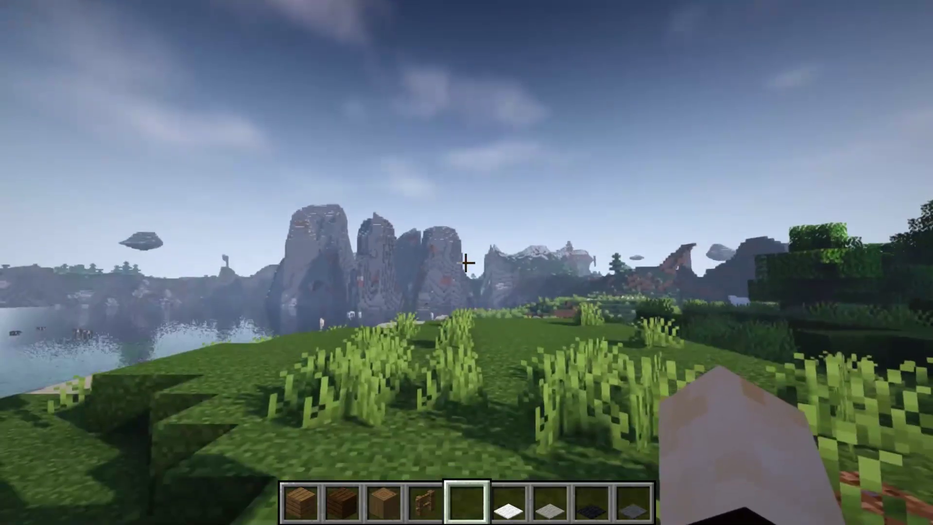
key("w")
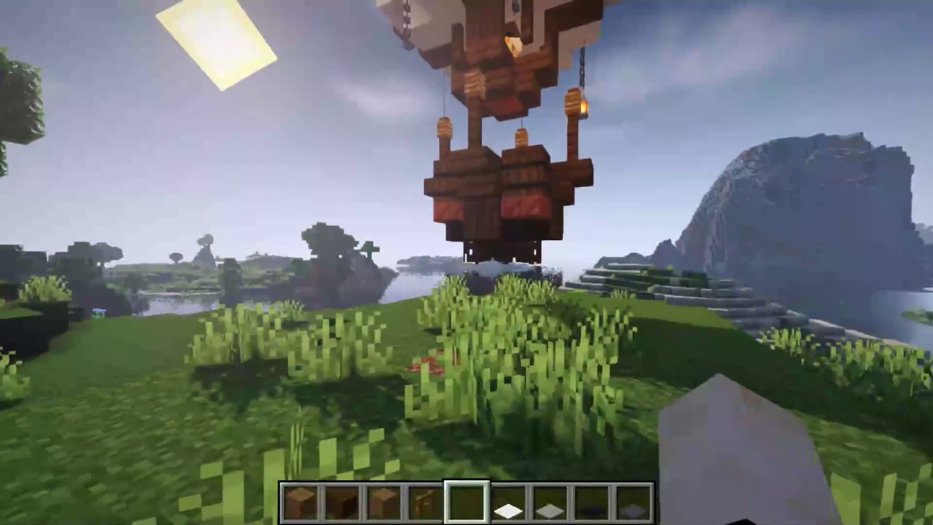
Start a Replay Mod recording from the game menu and fly around the hot air balloon.
key("Escape")
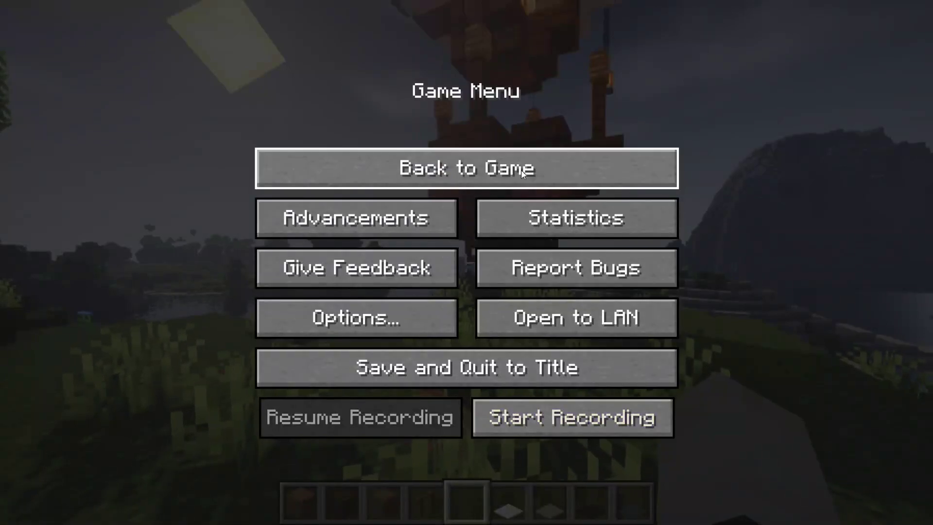
left_click(556, 419)
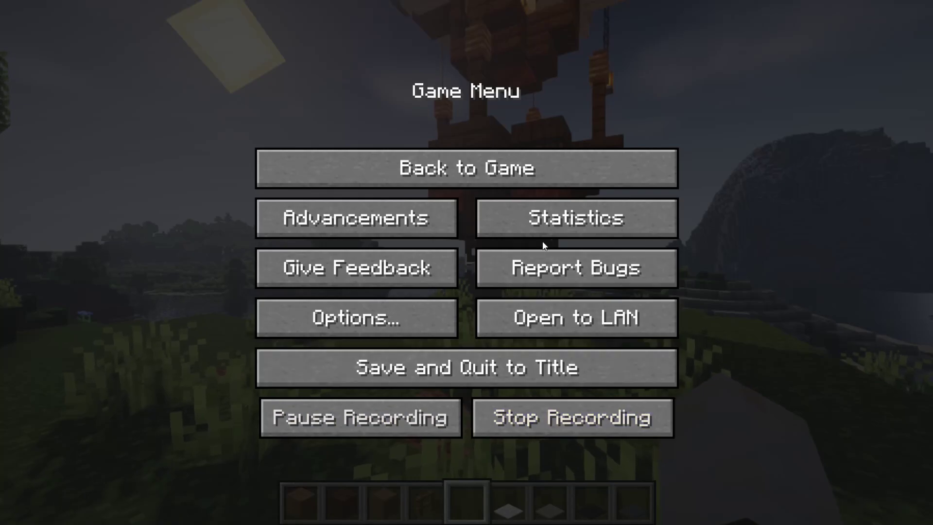
left_click(539, 170)
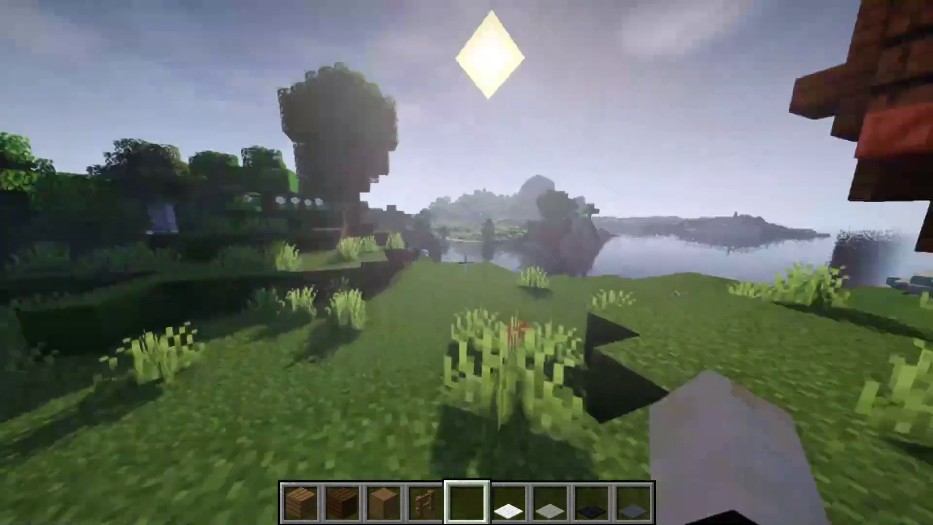
key("w")
key("s")
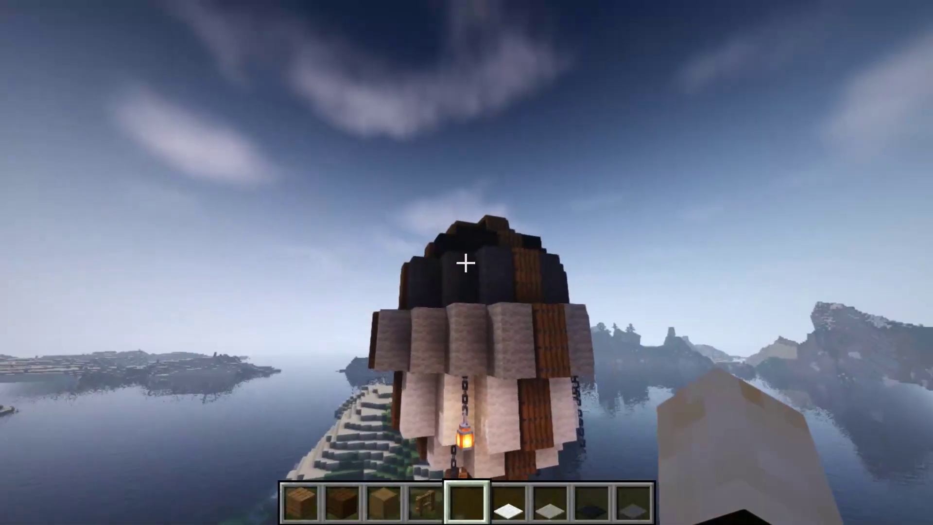
key("w")
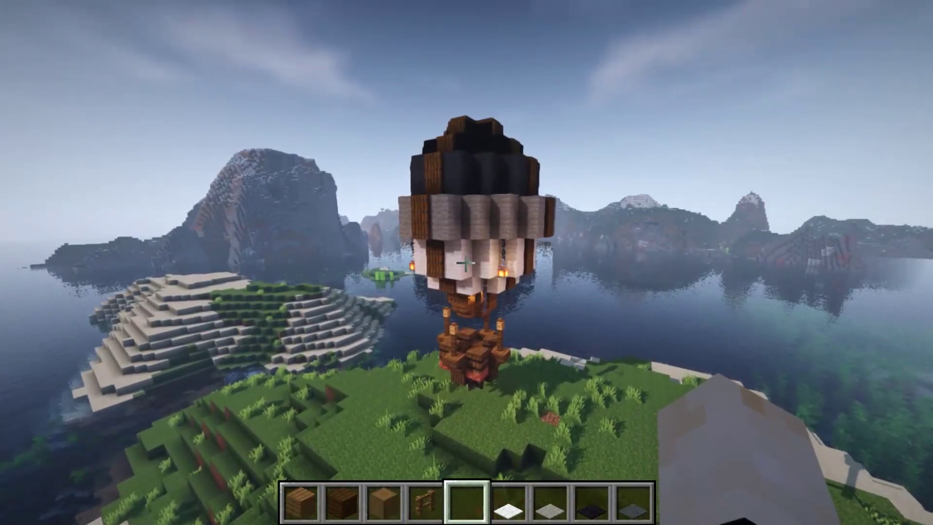
Stop the recording, quit the world to the title screen, and accept the suggested replay file name.
key("Escape")
left_click(544, 416)
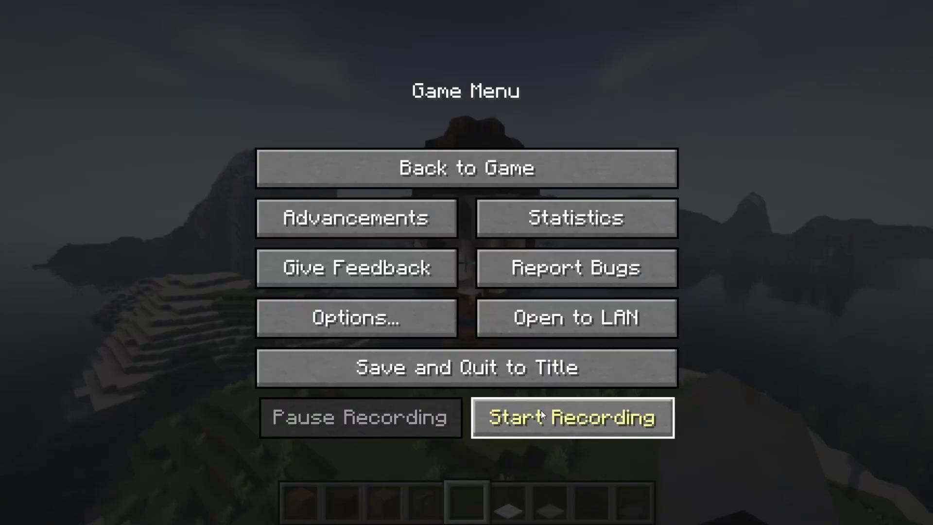
left_click(524, 366)
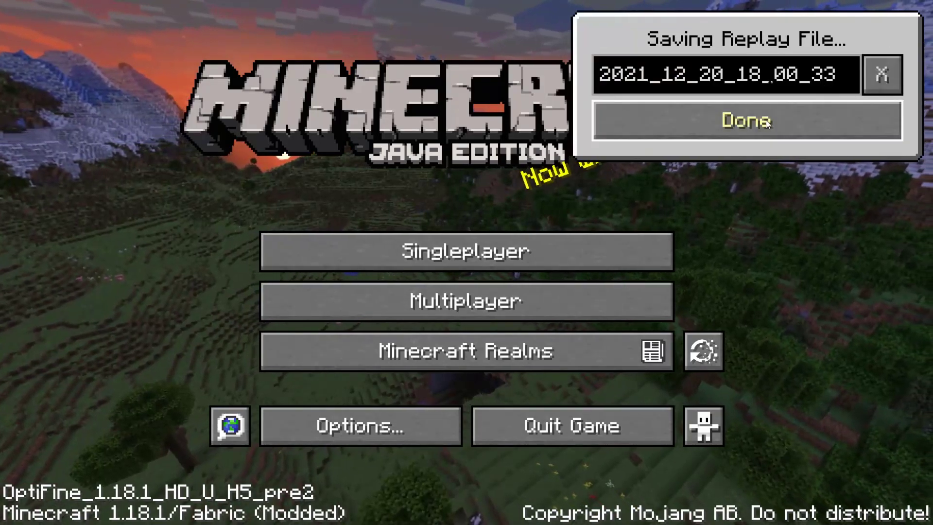
left_click(757, 121)
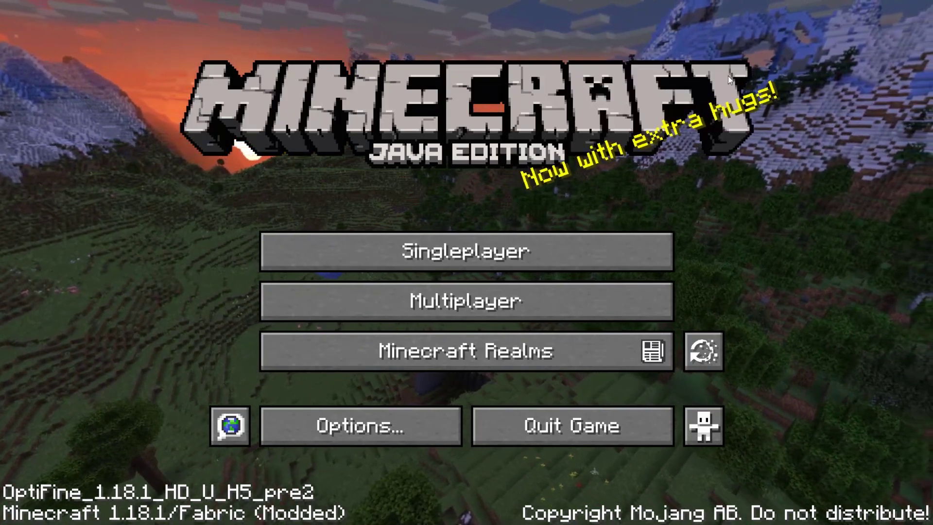
Load the newly saved replay from the Replay Viewer and jump to the start of its recording.
left_click(704, 351)
left_click(252, 108)
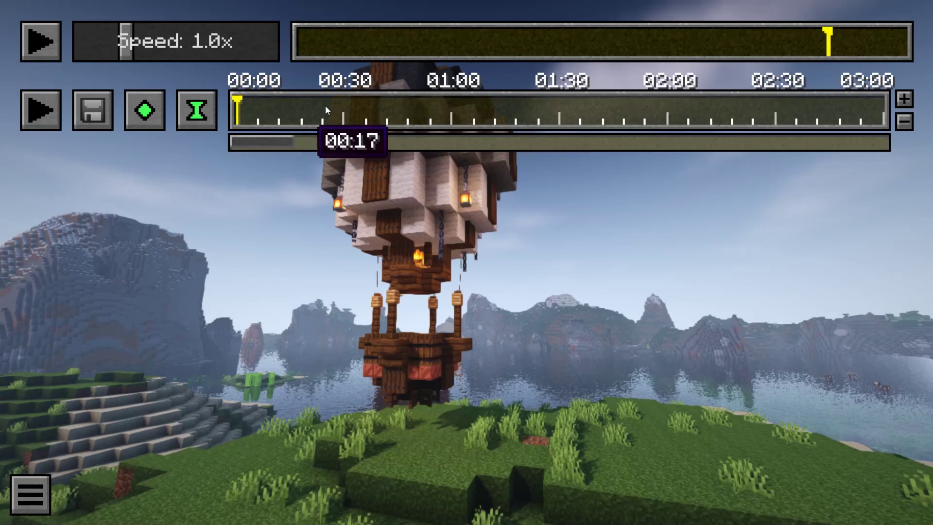
left_click(296, 36)
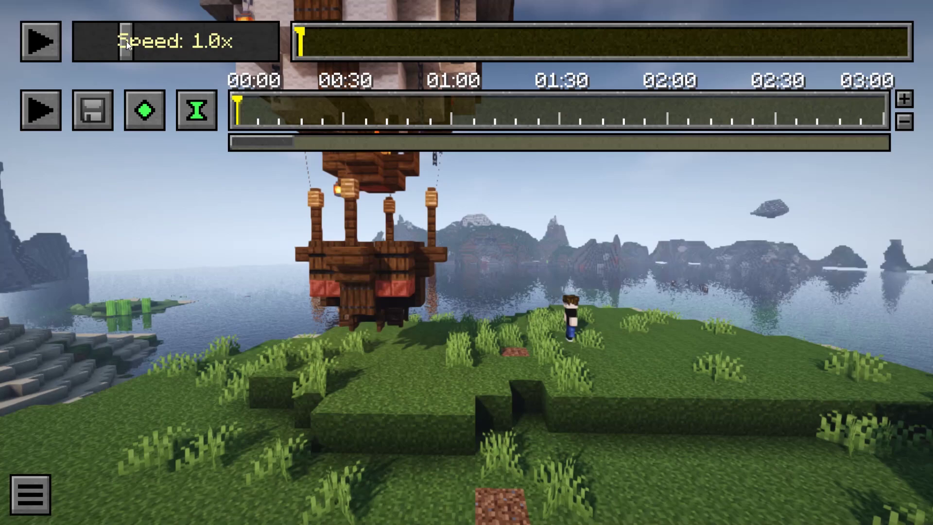
Set the replay's playback speed to 0.5x.
left_click_drag(99, 44, 108, 37)
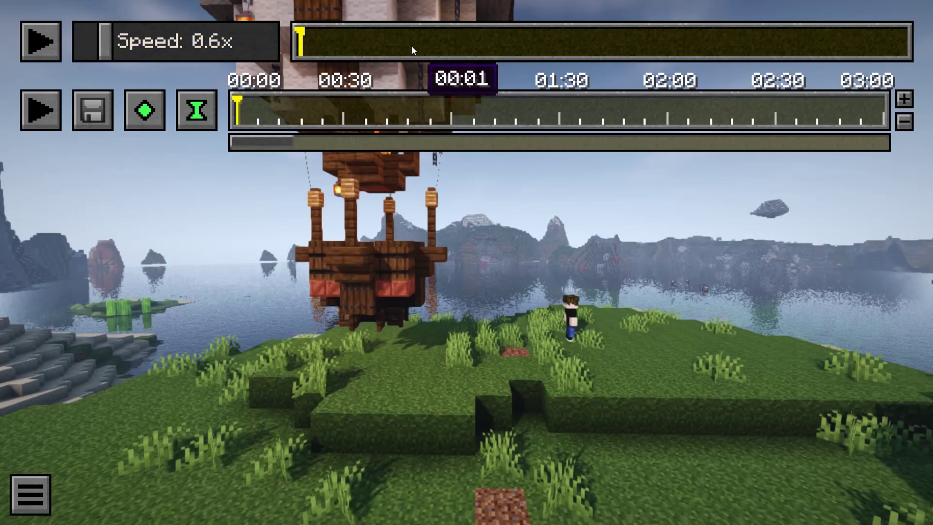
left_click(111, 33)
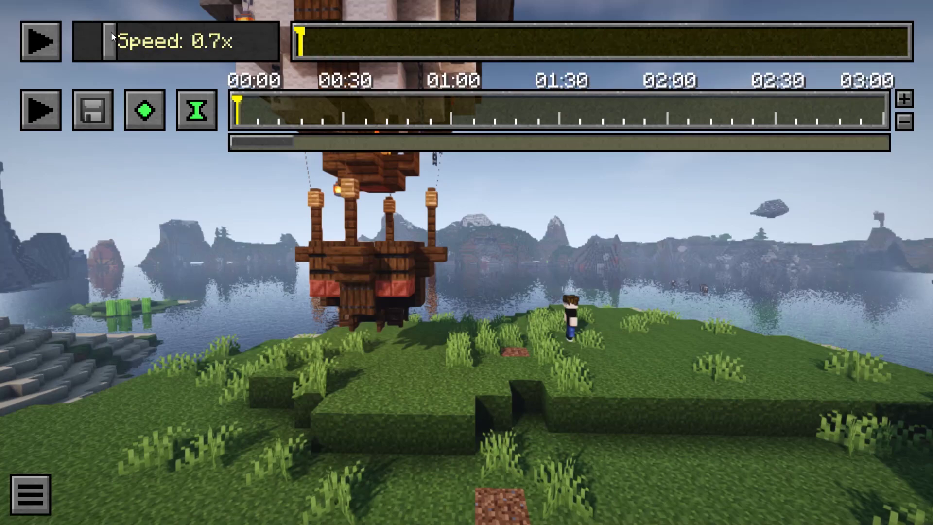
left_click(101, 38)
left_click_drag(98, 41, 102, 41)
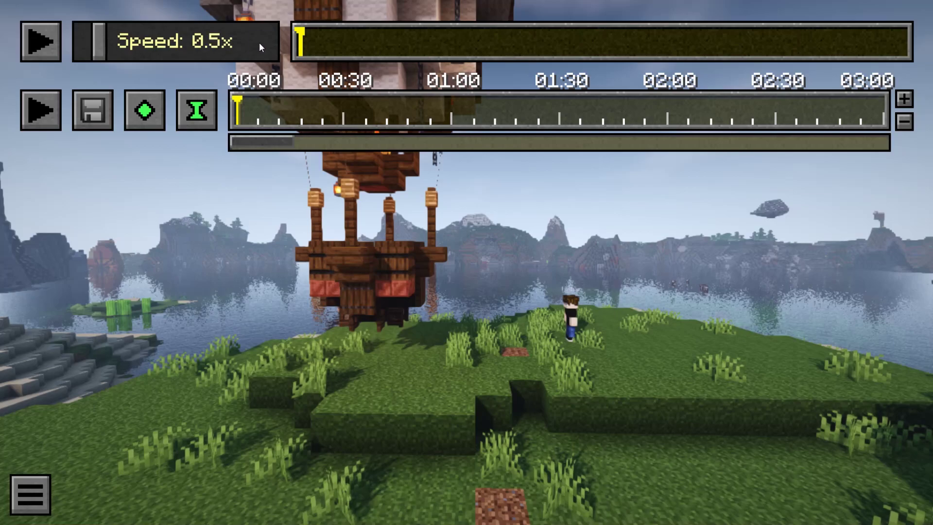
left_click_drag(270, 42, 126, 37)
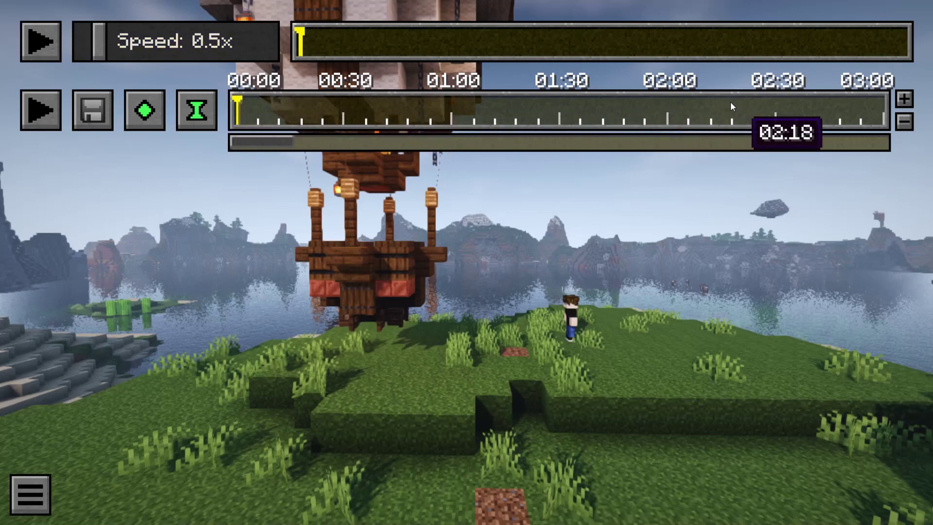
Add a time keyframe and a position keyframe at the start of the keyframe timeline.
left_click(193, 112)
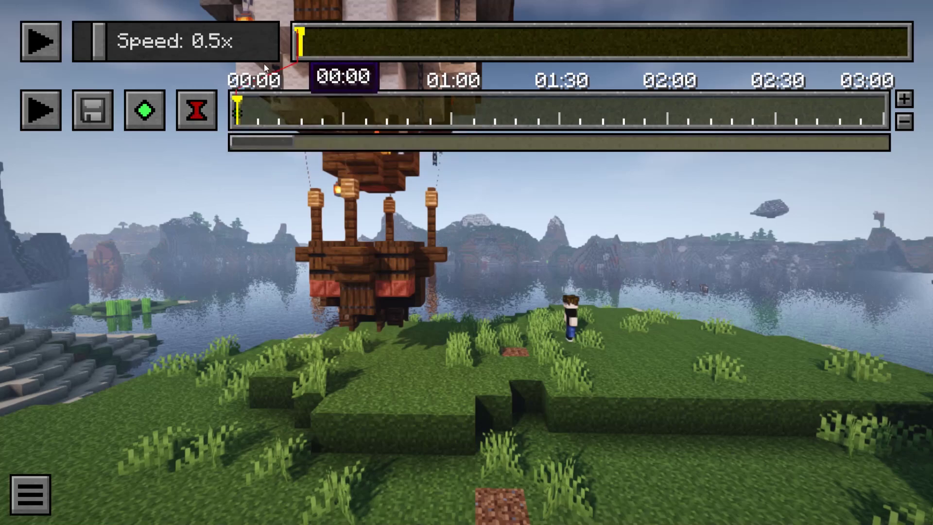
left_click(151, 118)
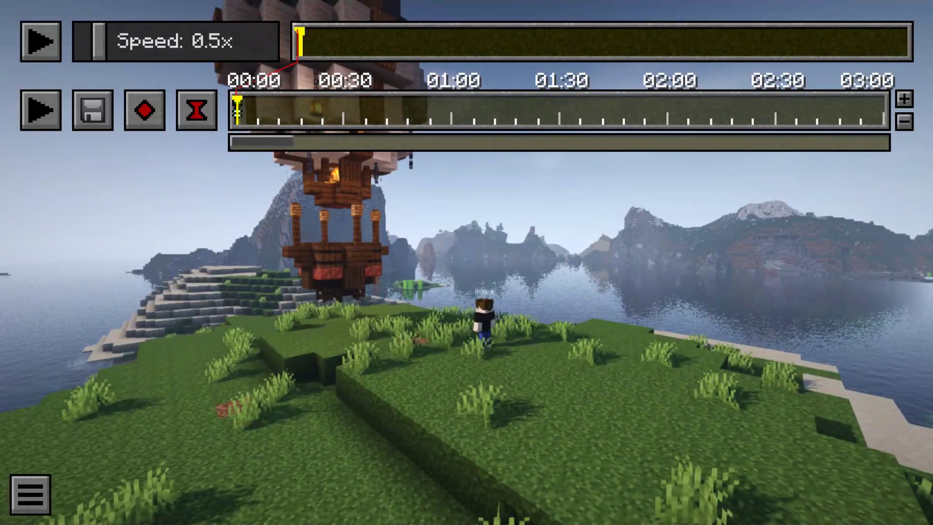
Play the replay further, move the keyframe cursor to the timeline's first tick mark, and add a time and a position keyframe there.
key("p")
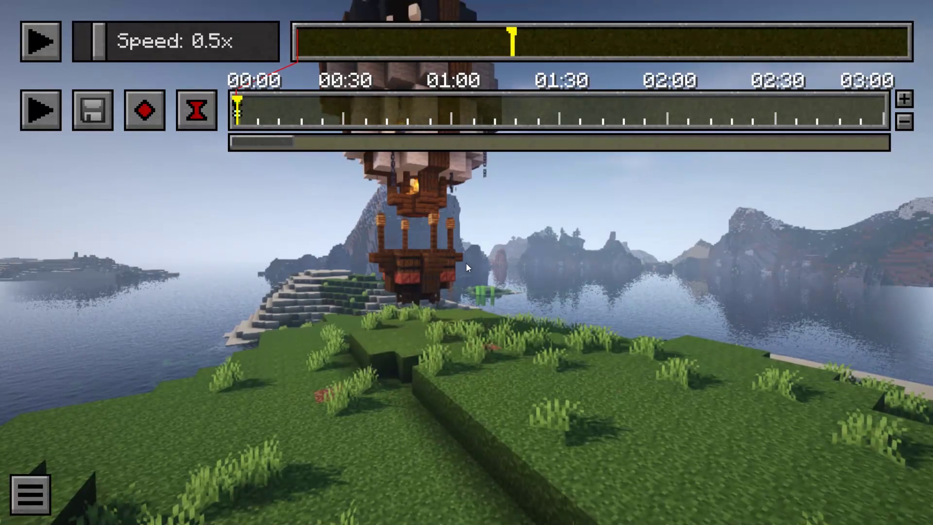
left_click(248, 98)
mouse_move(253, 97)
left_mouse_down()
mouse_move(276, 98)
mouse_move(261, 101)
left_mouse_up()
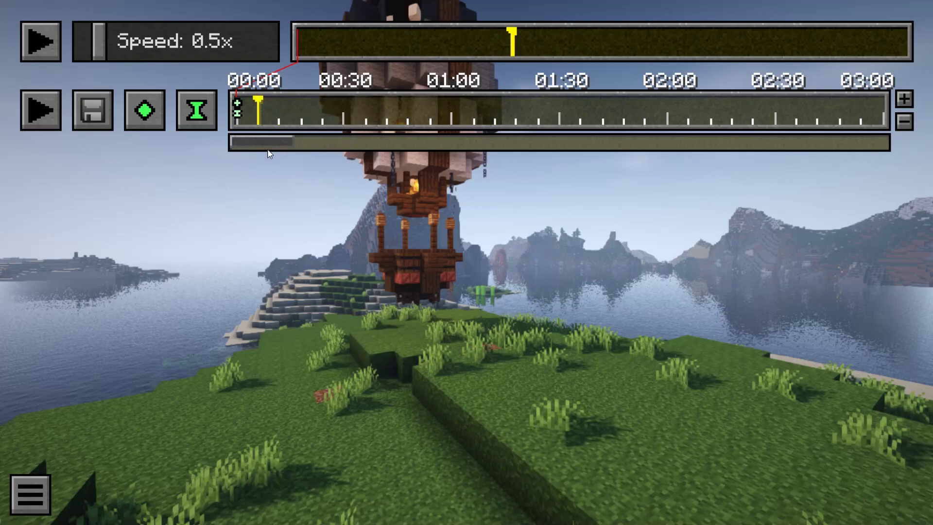
left_click(197, 114)
left_click(145, 111)
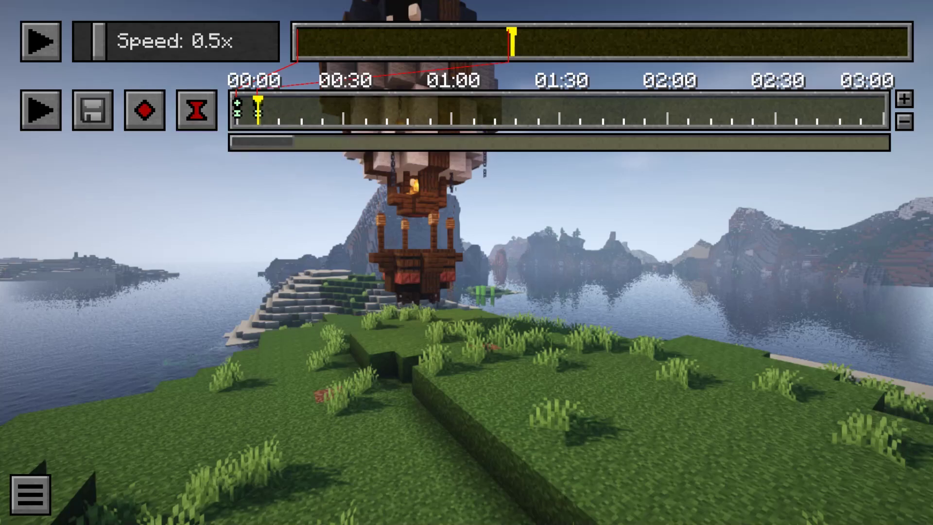
Fly the camera to a high view over the balloon, advance the replay, and add time and position keyframes near the second tick mark.
key("s")
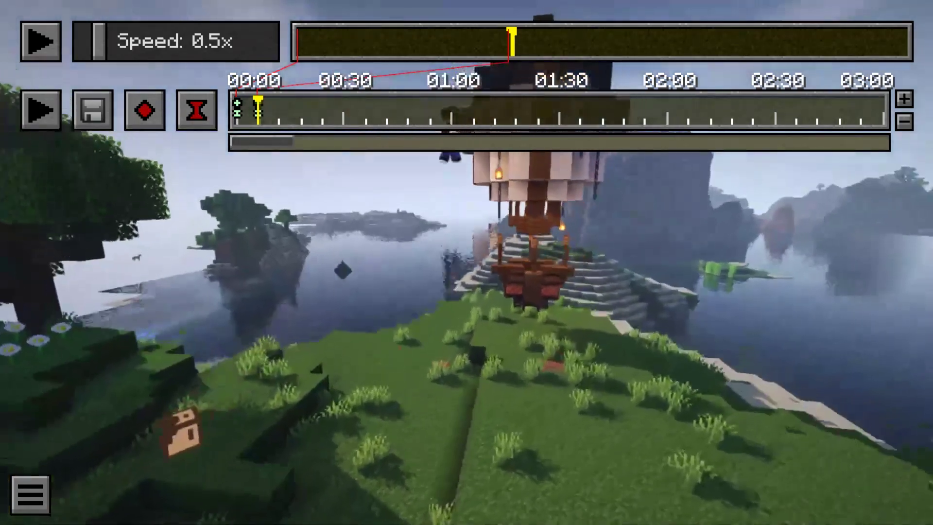
key("w")
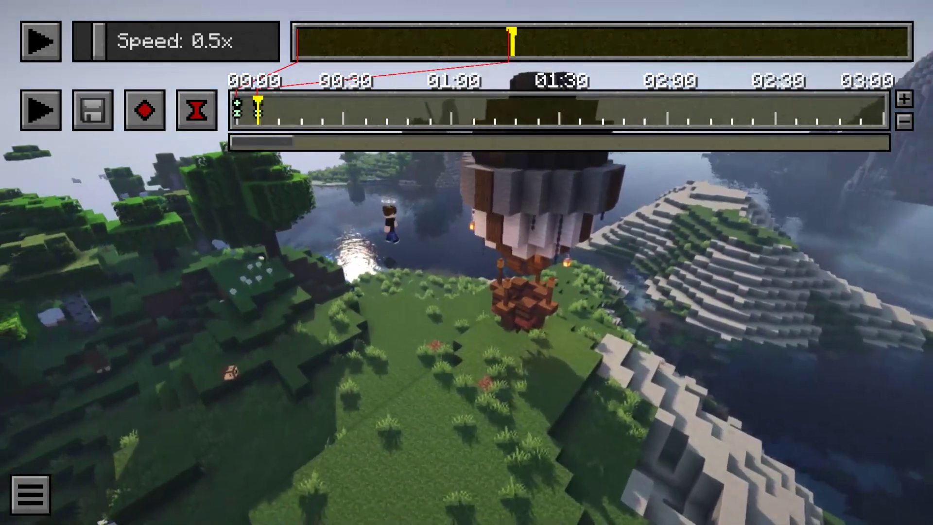
left_click(275, 106)
left_click(49, 39)
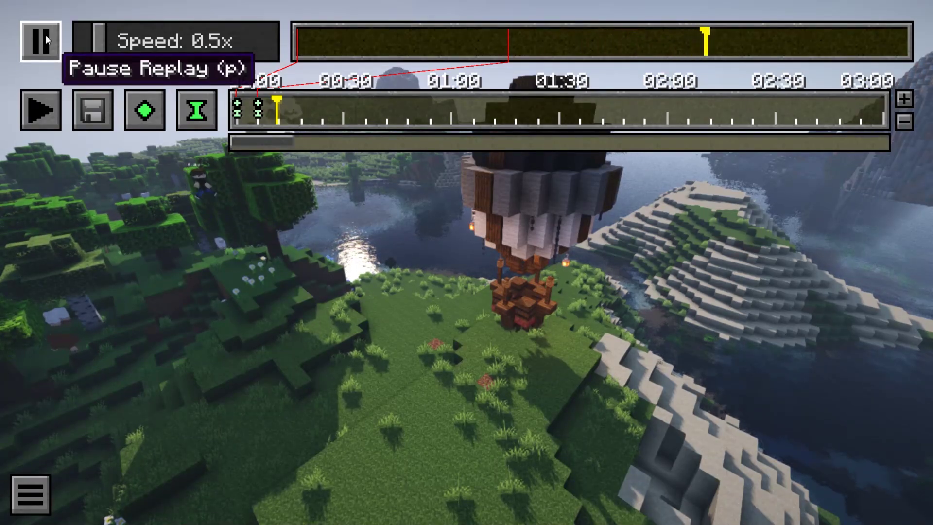
left_click(45, 35)
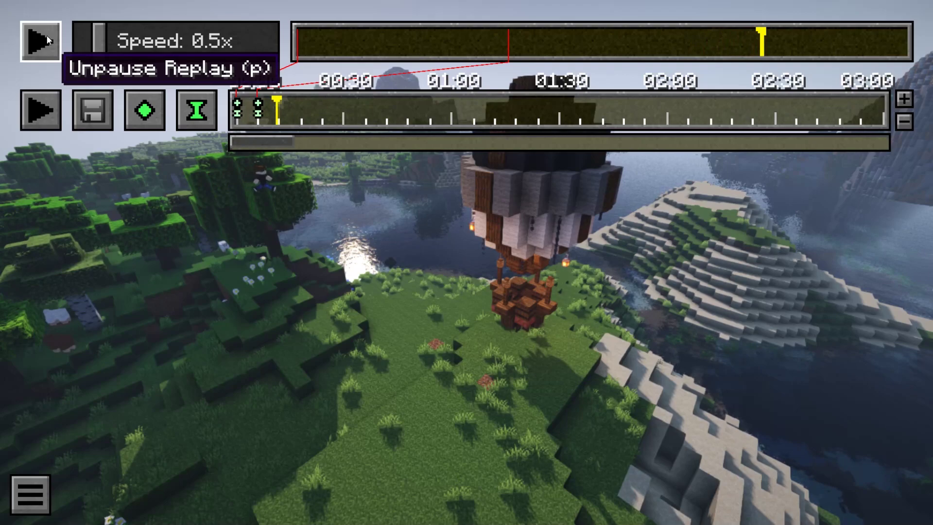
left_click(194, 117)
left_click(146, 113)
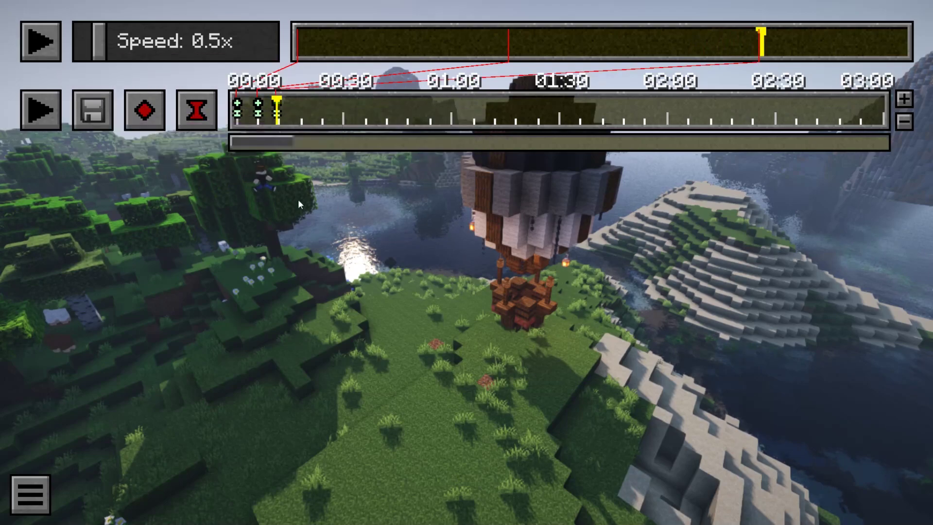
Preview the keyframed camera path from the start of the keyframe timeline through to the last keyframe.
left_click_drag(283, 112, 237, 112)
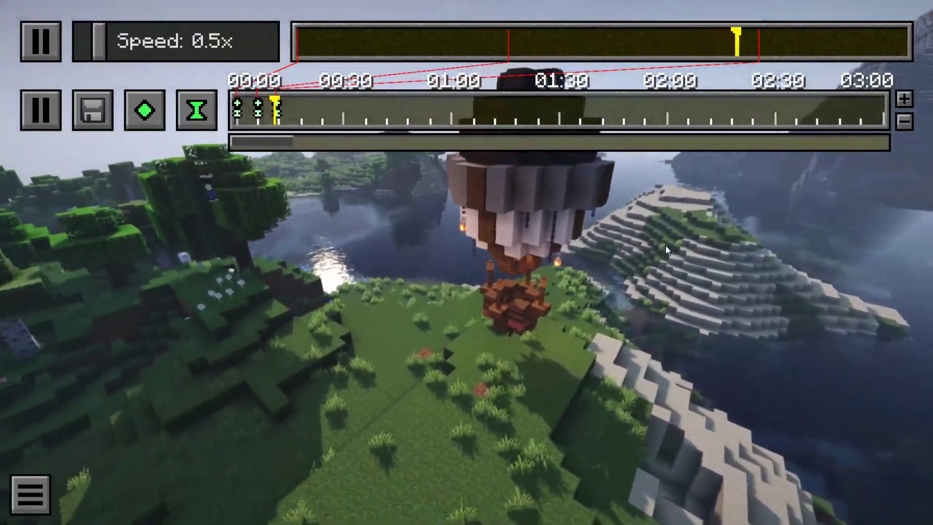
key("p")
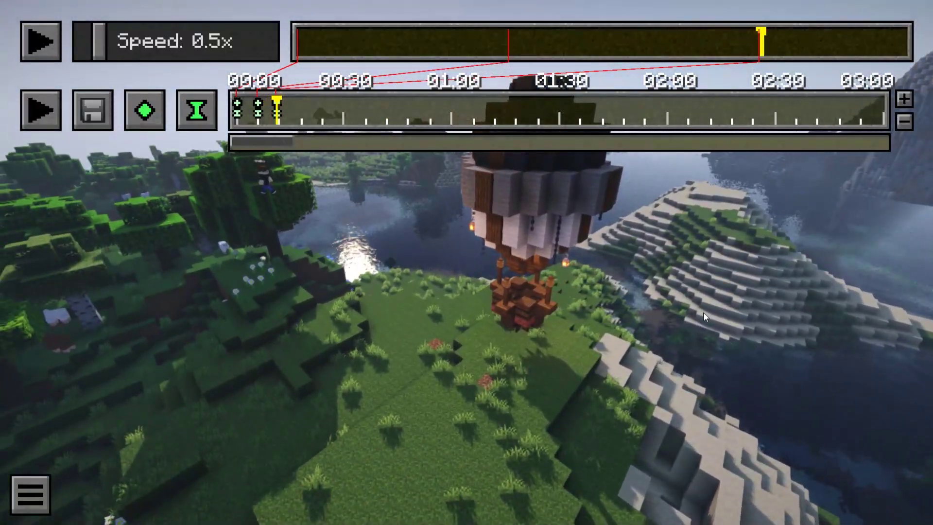
Open the camera path's render settings and examine the video options, output file location, advanced options and command line settings.
left_click(96, 124)
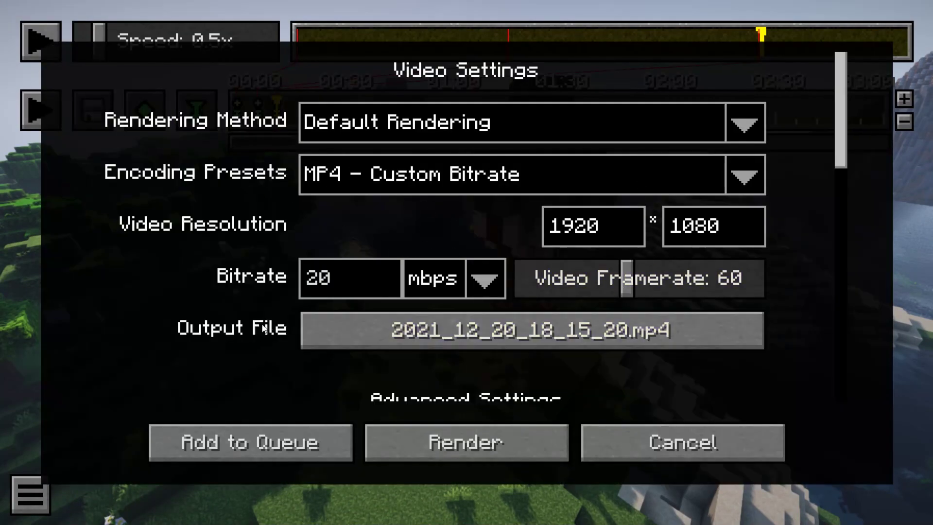
left_click(392, 335)
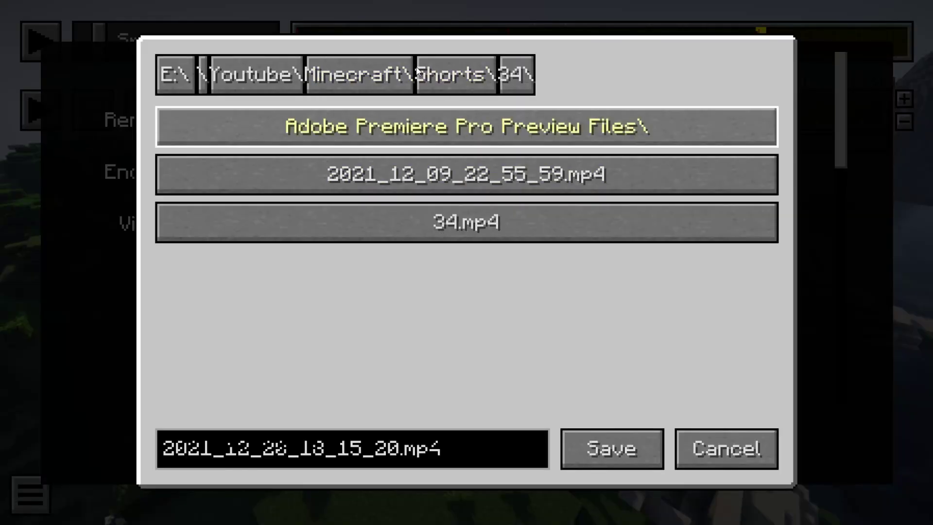
left_click(727, 448)
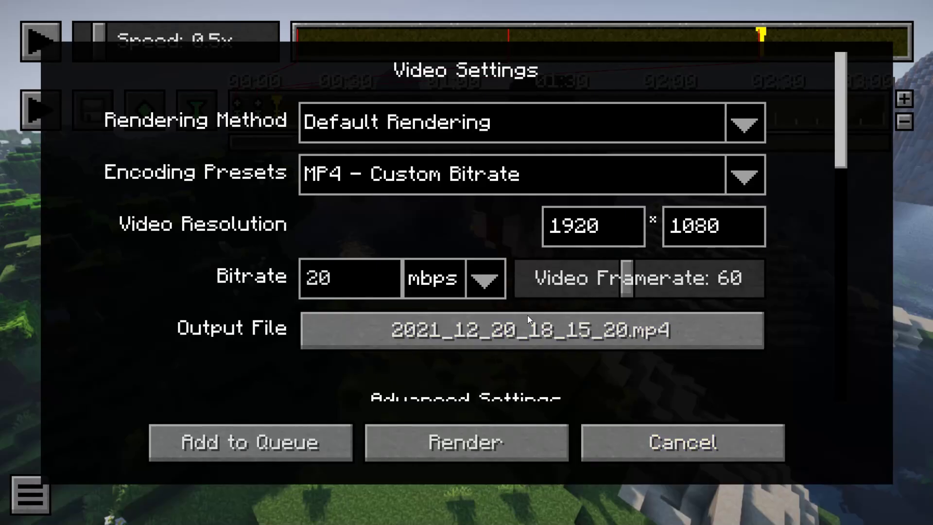
scroll(800, 325, "down", 4)
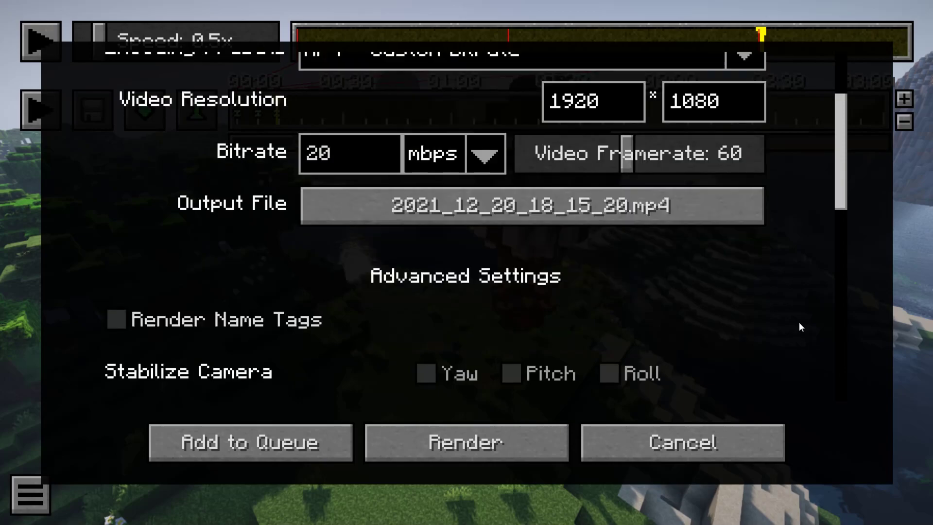
scroll(800, 325, "down", 8)
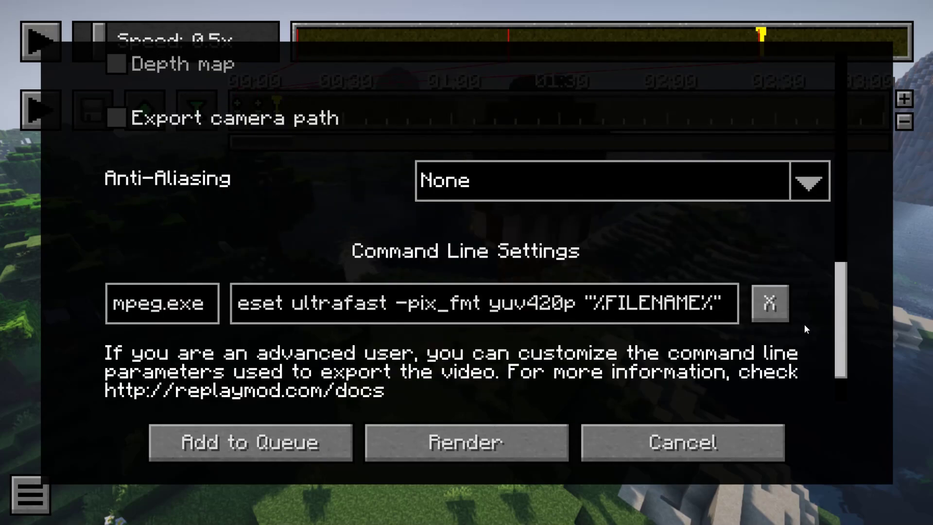
scroll(805, 325, "down", 2)
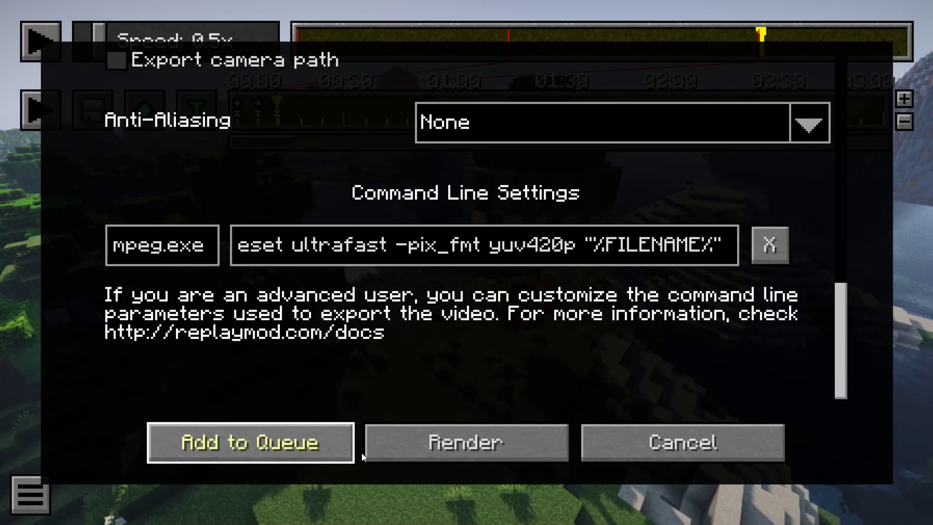
scroll(632, 367, "up", 15)
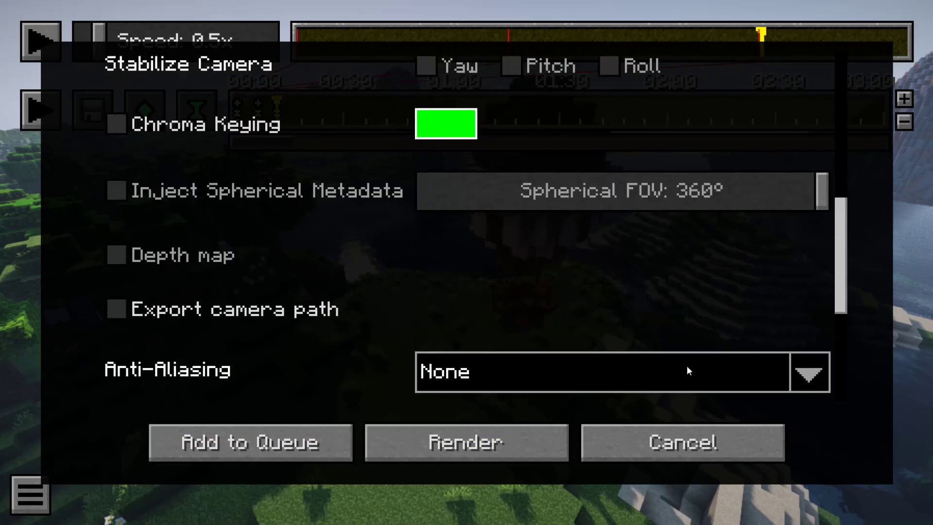
scroll(840, 273, "up", 2)
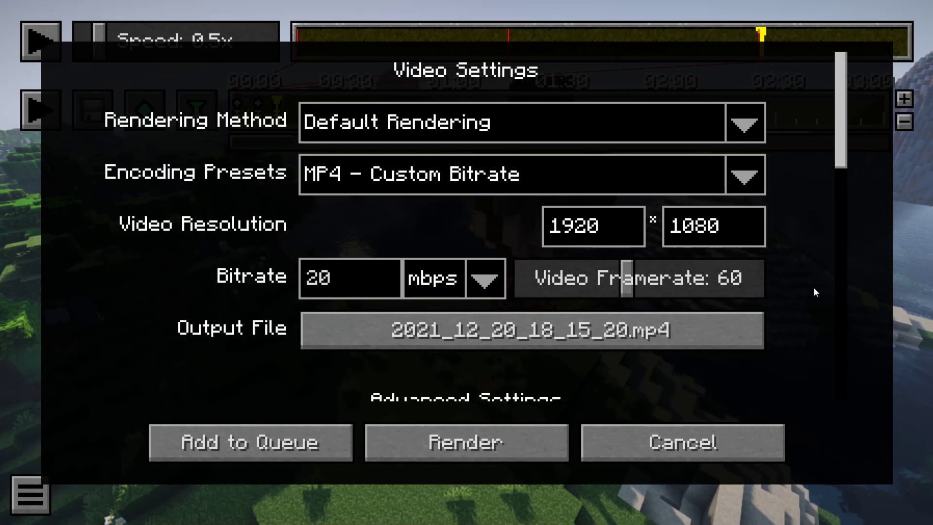